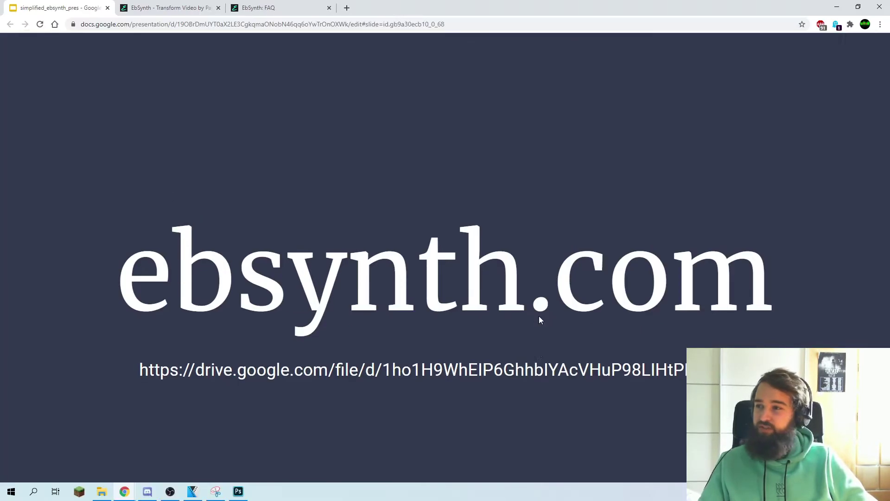
Show the EbSynth home and FAQ pages, then return to the simplified_ebsynth_pres slides
left_click(198, 9)
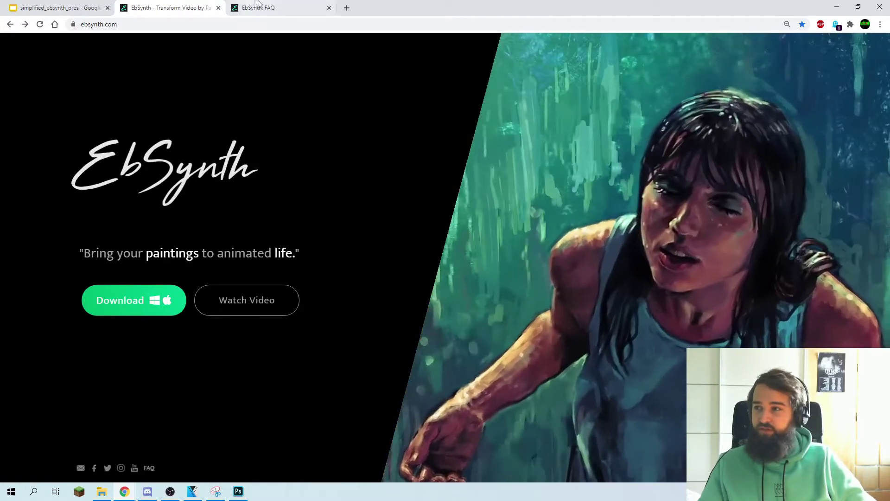
key("ctrl+Tab")
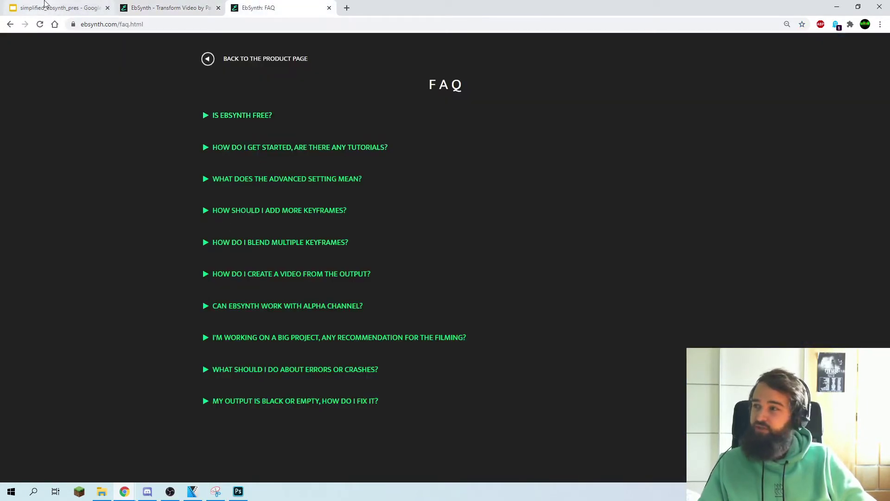
left_click(61, 8)
scroll(65, 352, "down", 2)
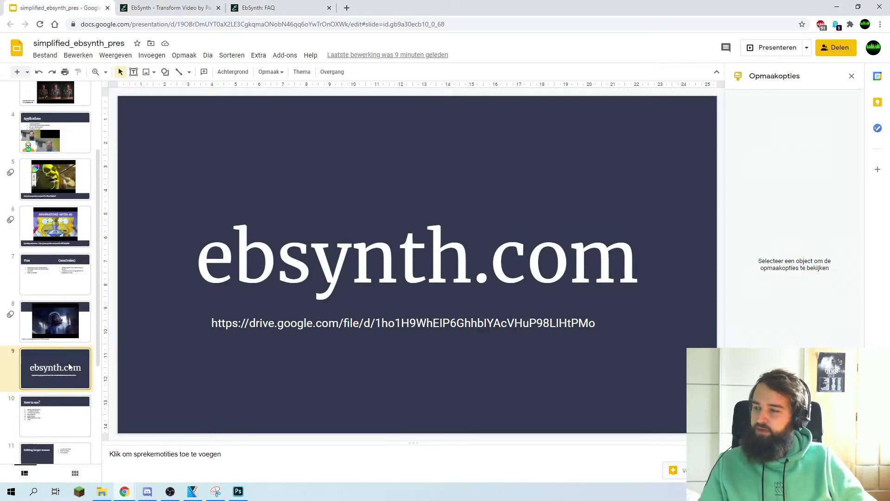
Present the slideshow at slide 10, 'How to use?', and select EbSynth-Beta-Win.zip in Explorer
left_click(774, 48)
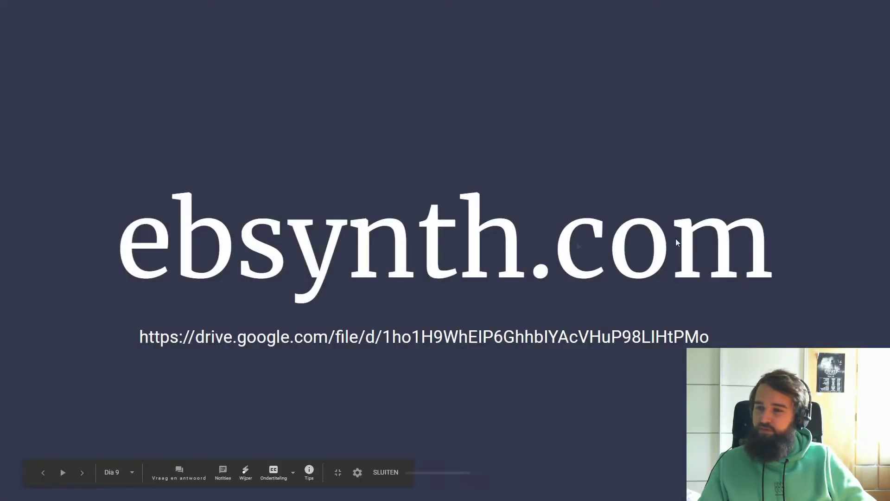
left_click(783, 163)
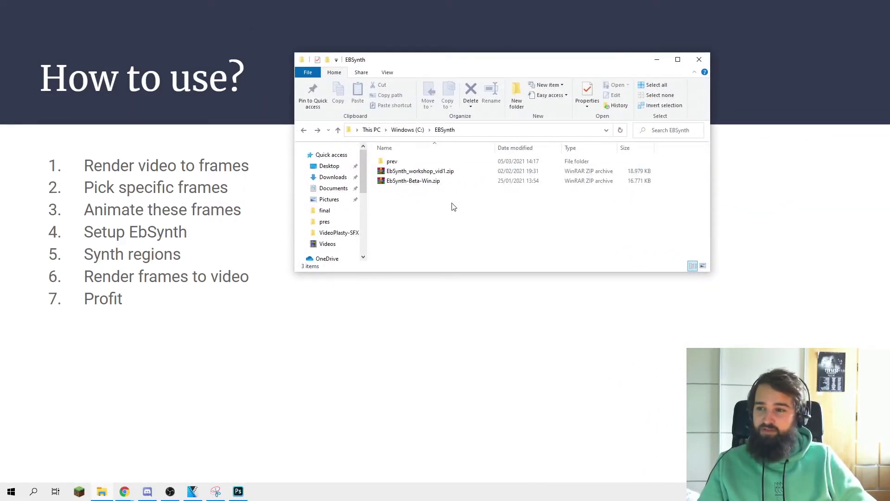
left_click(435, 184)
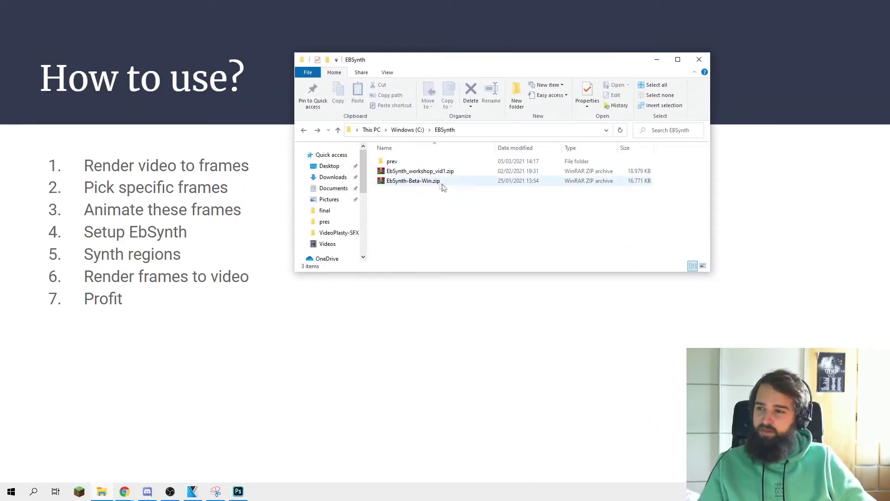
Extract EbSynth-Beta-Win.zip here, then delete the SampleProject folder and Tutorial.html
right_click(419, 184)
left_click(466, 235)
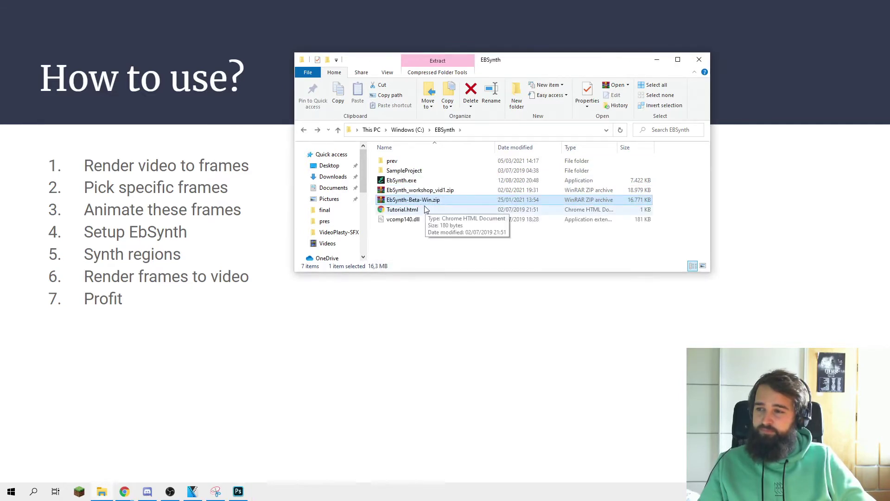
left_click(423, 181)
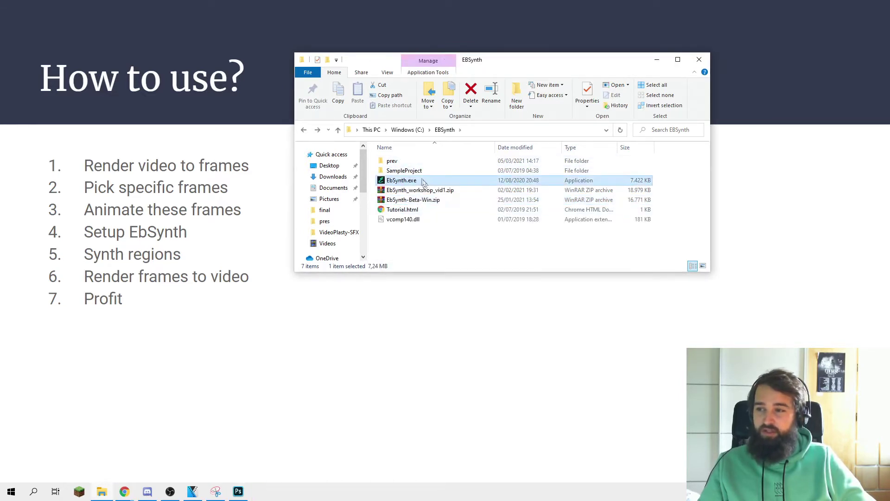
left_click(421, 171)
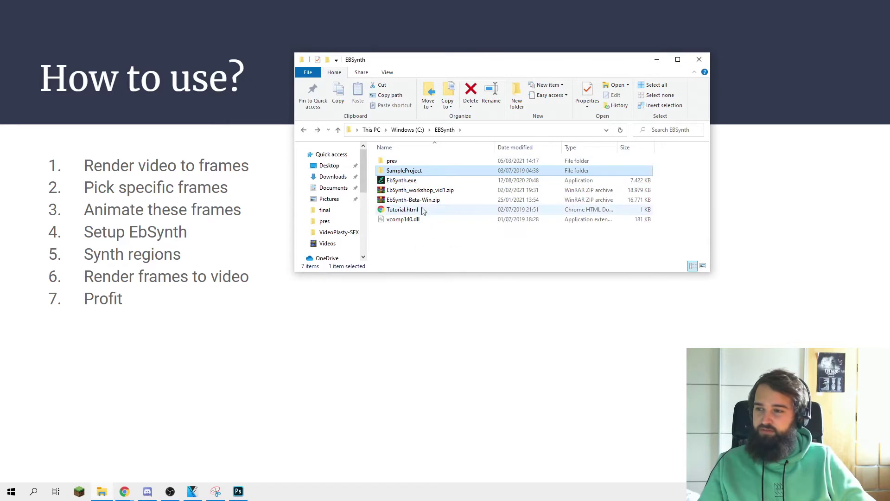
key("Delete")
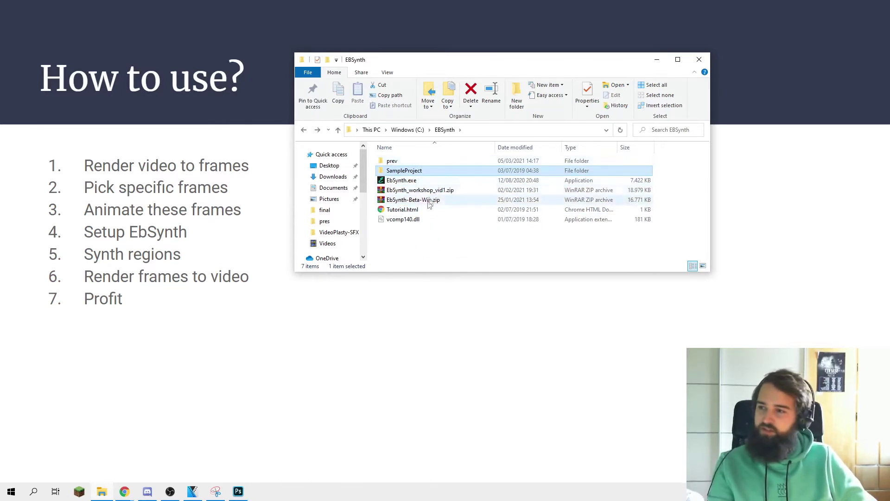
left_click(429, 200)
key("Delete")
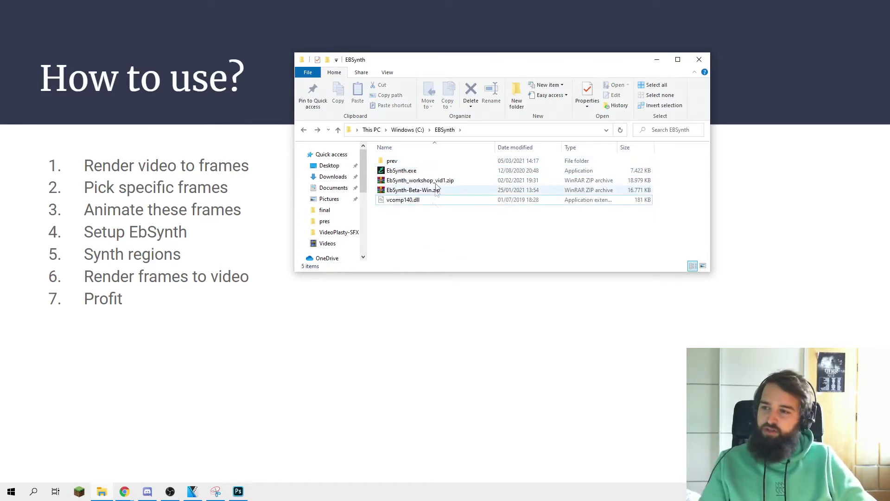
Extract EbSynth_workshop_vid1.zip here to add vid1.mp4 and the frames_vid1 folder
left_click(437, 183)
left_click(436, 182)
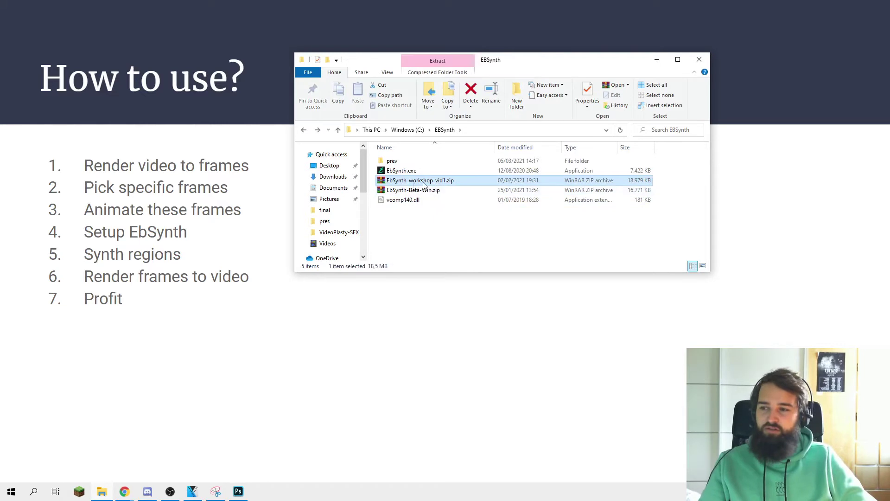
right_click(464, 183)
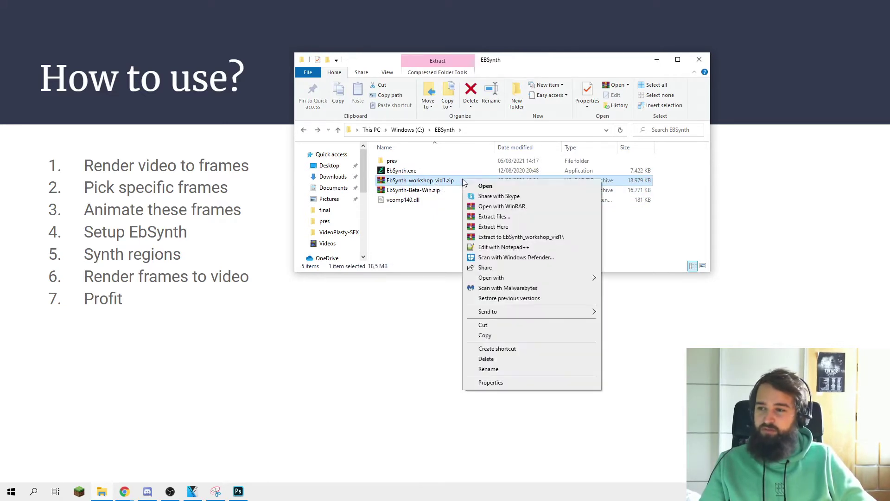
left_click(519, 227)
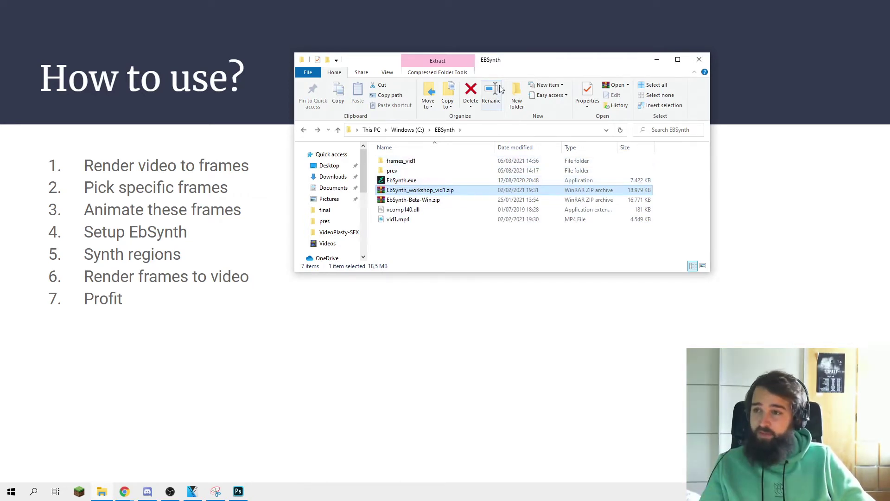
left_click_drag(523, 64, 653, 131)
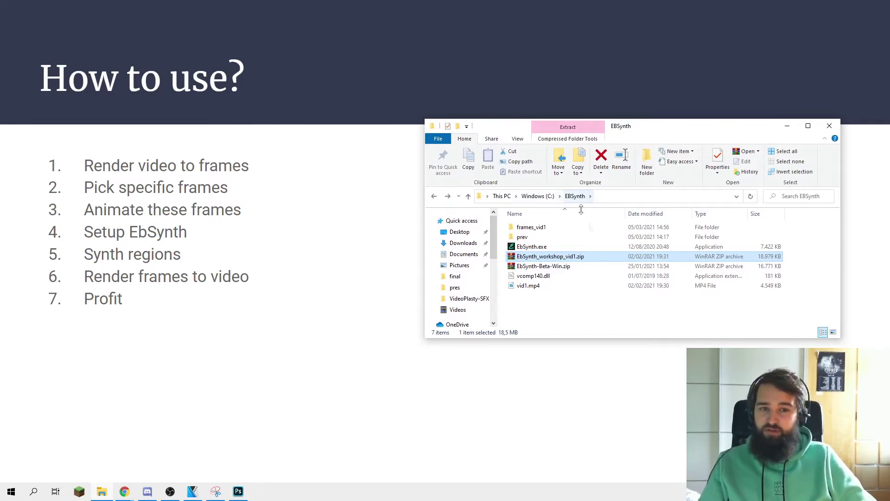
double_click(592, 230)
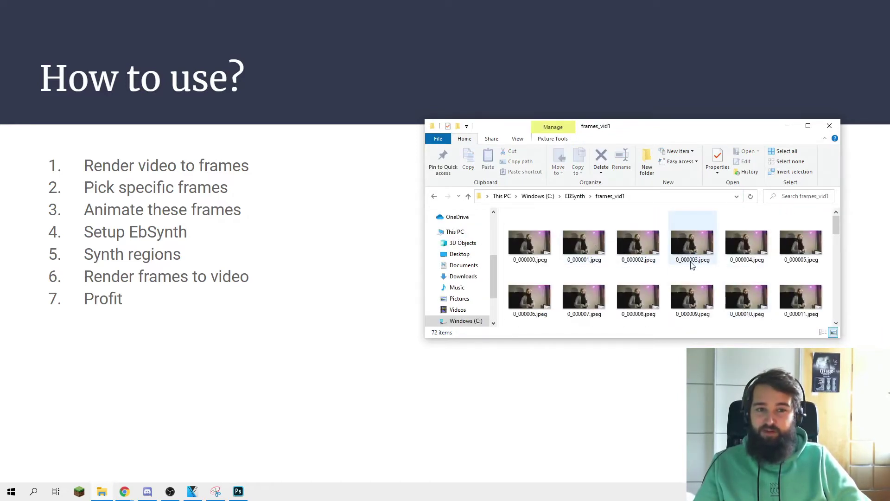
key("alt+Left")
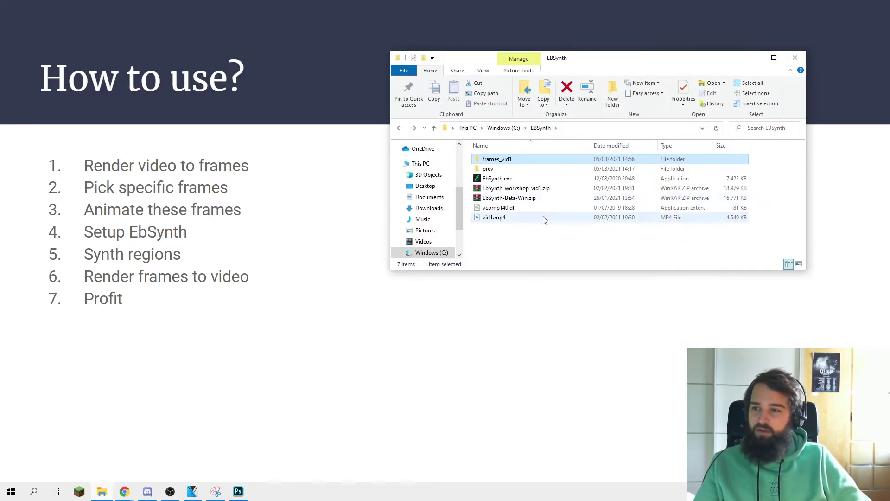
double_click(545, 218)
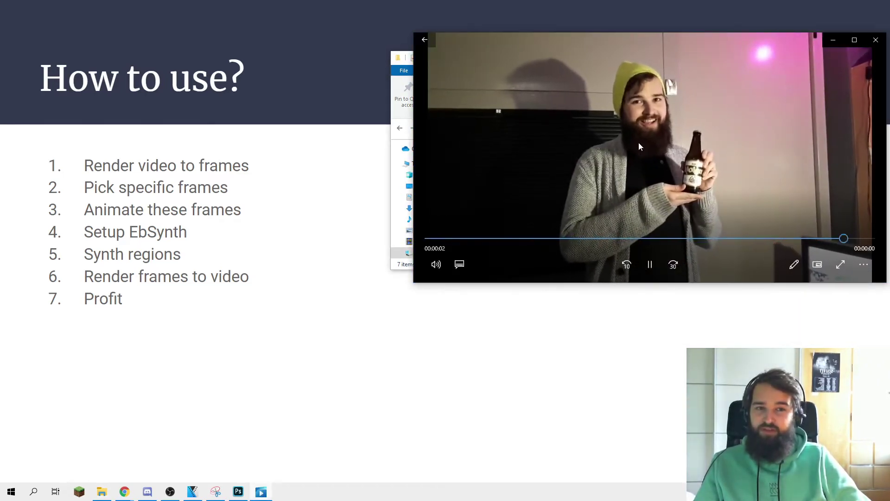
left_click(876, 39)
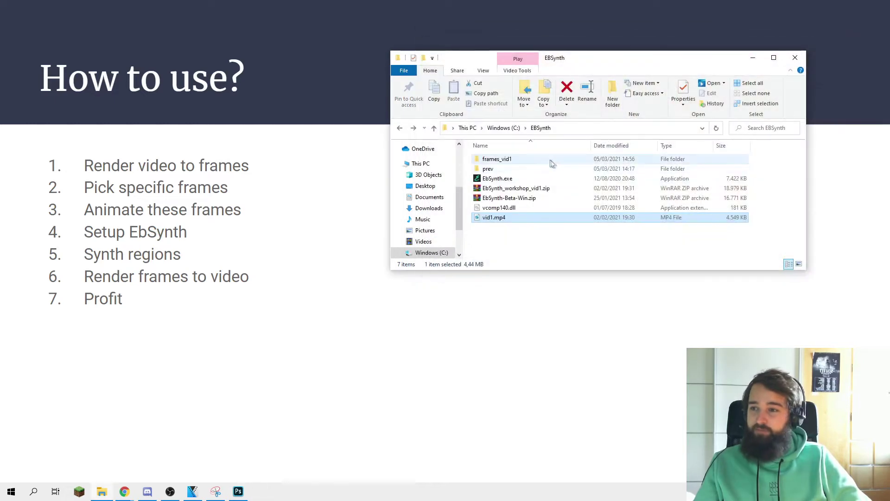
double_click(552, 162)
left_click_drag(618, 62, 579, 56)
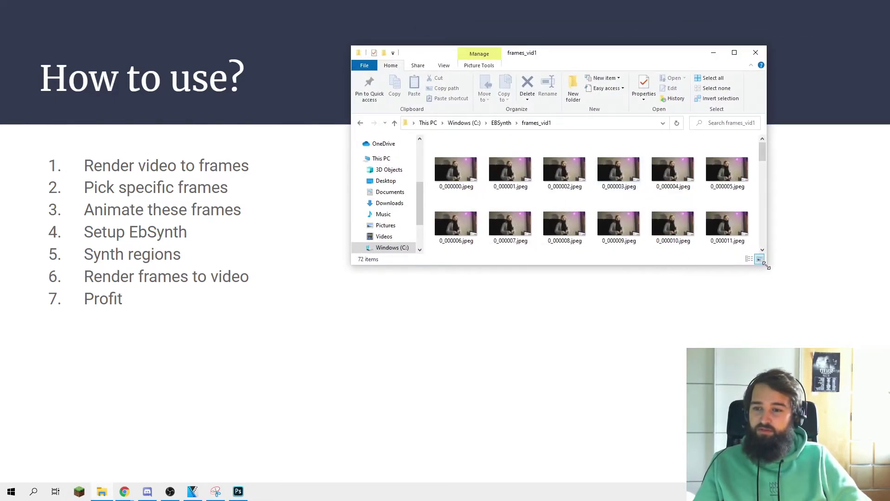
left_click_drag(766, 266, 850, 462)
scroll(778, 284, "down", 1)
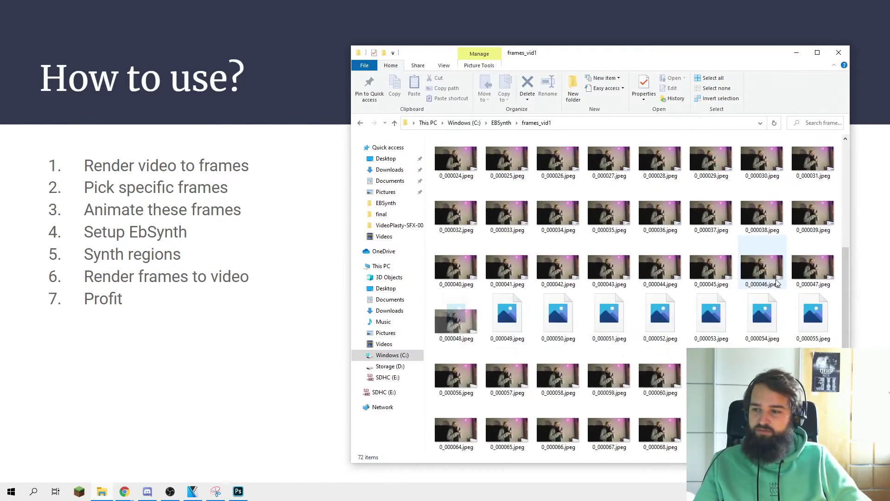
scroll(711, 343, "up", 3)
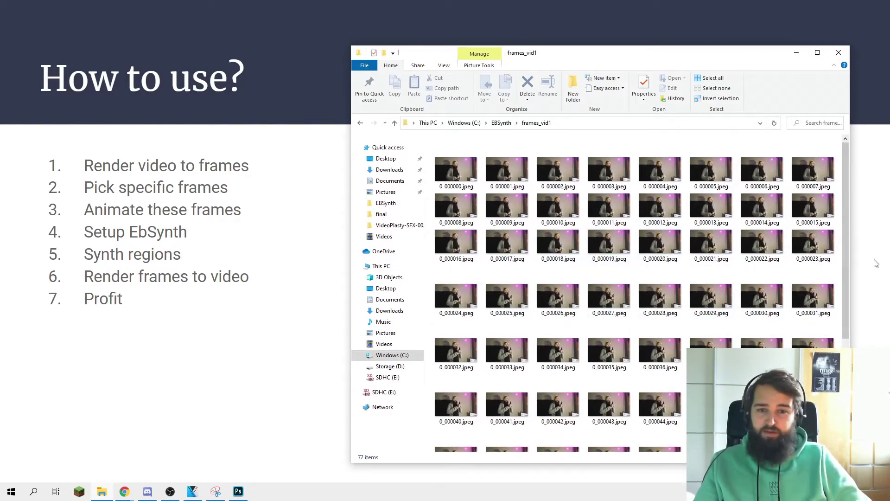
key("alt+Left")
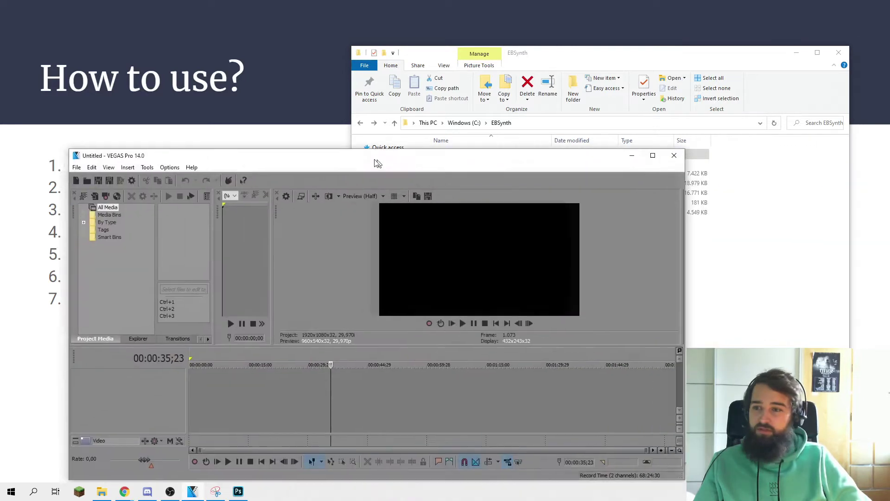
Drag vid1.mp4 onto the VEGAS Pro timeline and match the project settings to it
left_click_drag(378, 153, 358, 86)
left_click(741, 273)
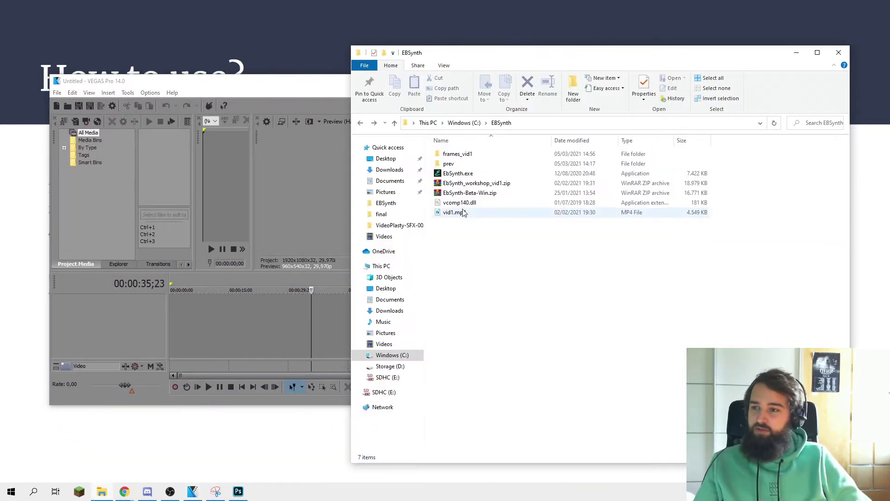
left_click_drag(476, 217, 449, 214)
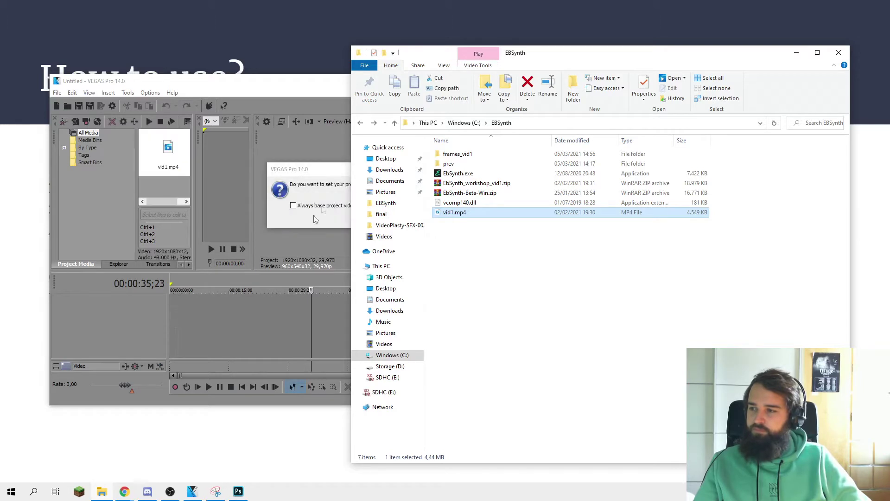
left_click(328, 170)
left_click(410, 218)
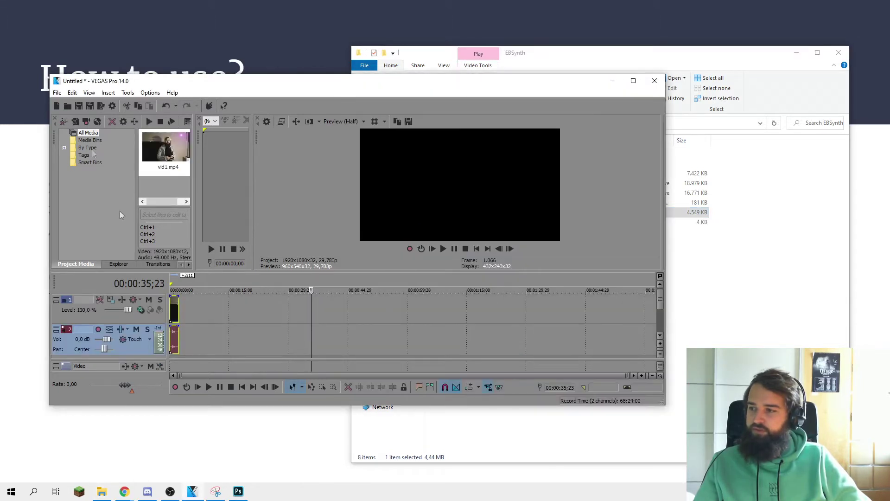
left_click(57, 92)
In Render As, choose the Image Sequence JPEG output format and browse for a save location
left_click(87, 162)
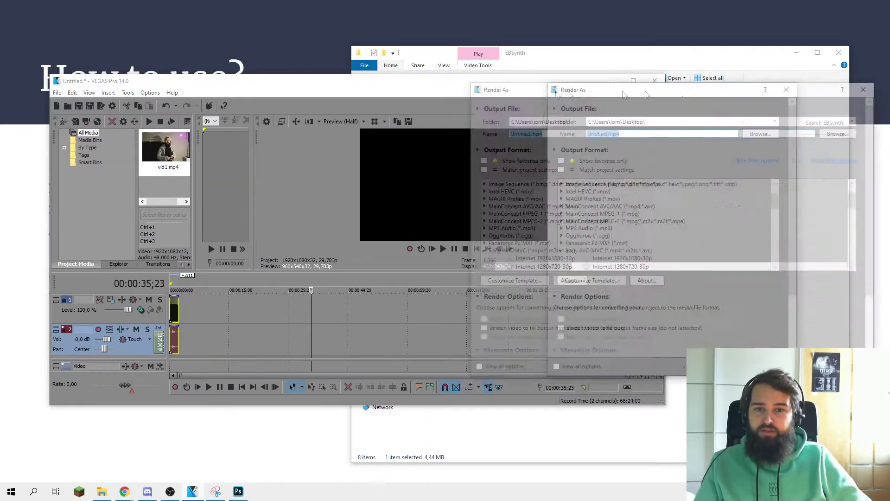
left_click_drag(562, 92, 389, 70)
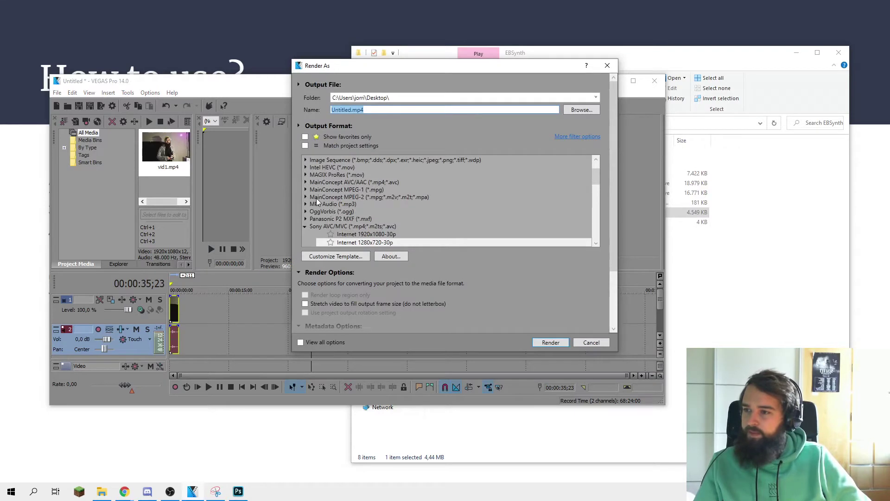
left_click(305, 228)
scroll(442, 217, "down", 3)
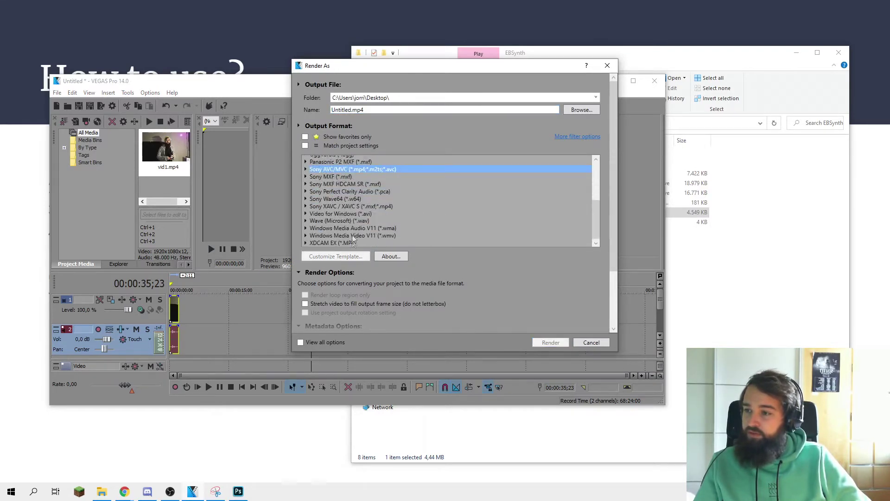
scroll(326, 215, "up", 4)
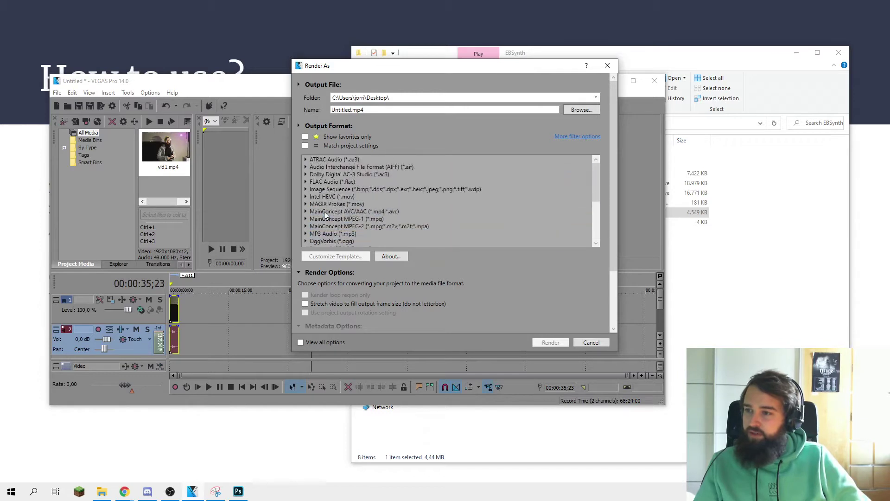
left_click(305, 189)
left_click(397, 191)
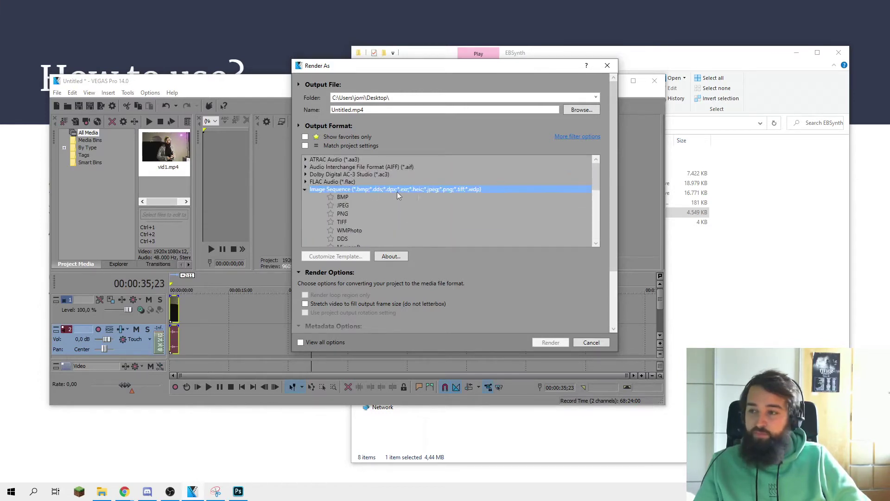
scroll(427, 197, "down", 1)
left_click(345, 183)
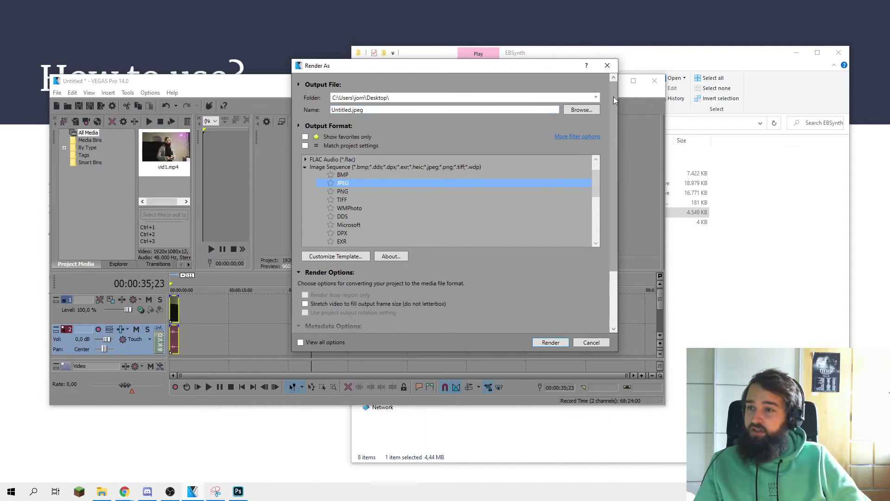
left_click(581, 110)
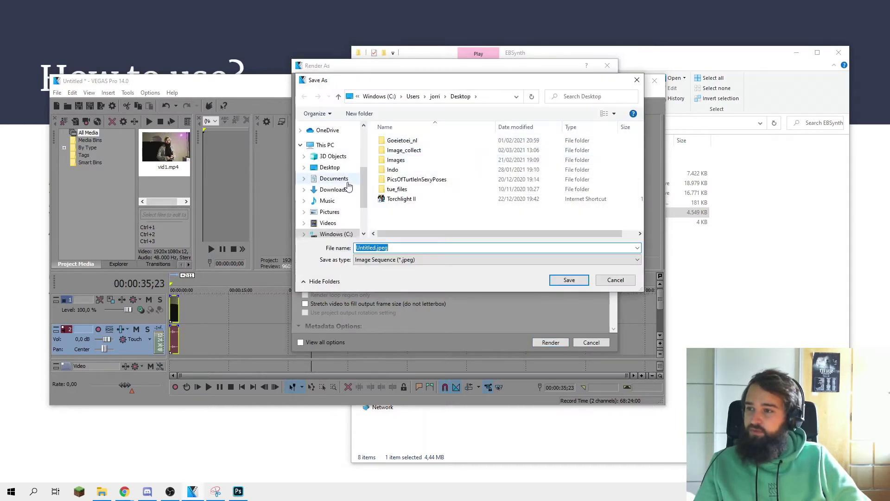
Go to C:\EBSynth and create a new folder named frames
scroll(342, 194, "down", 1)
left_click(336, 219)
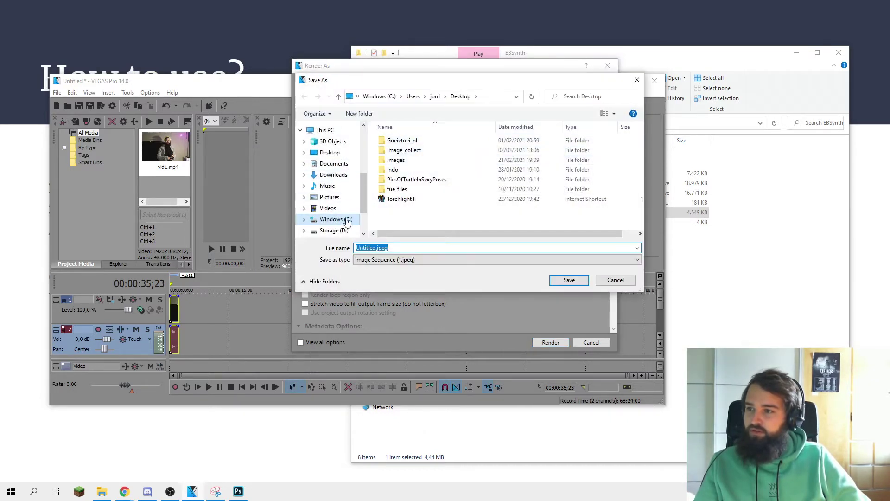
double_click(415, 140)
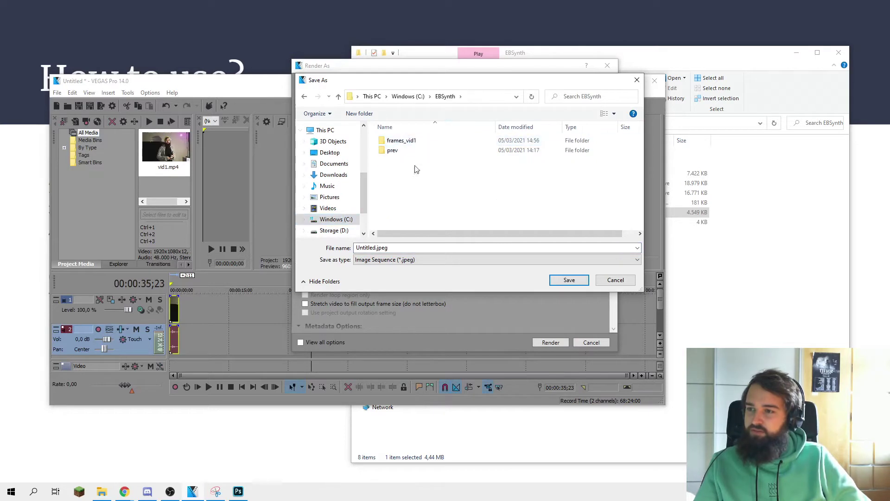
right_click(411, 184)
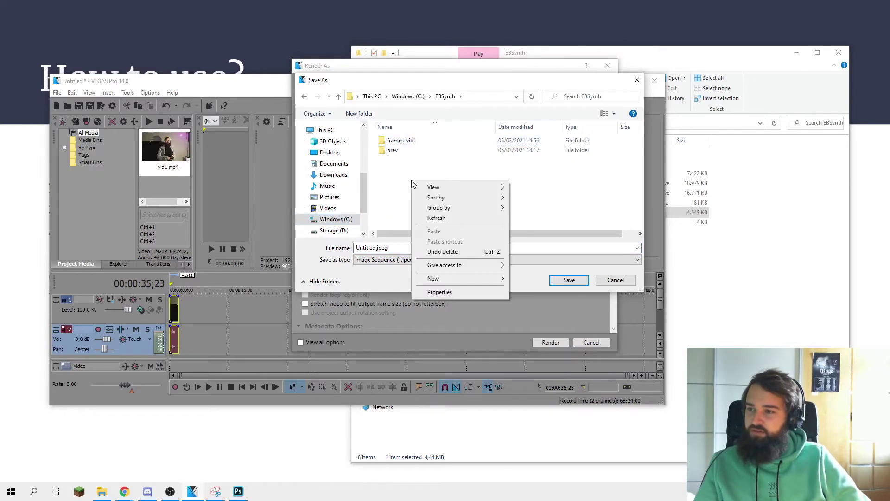
left_click(359, 113)
type("frames")
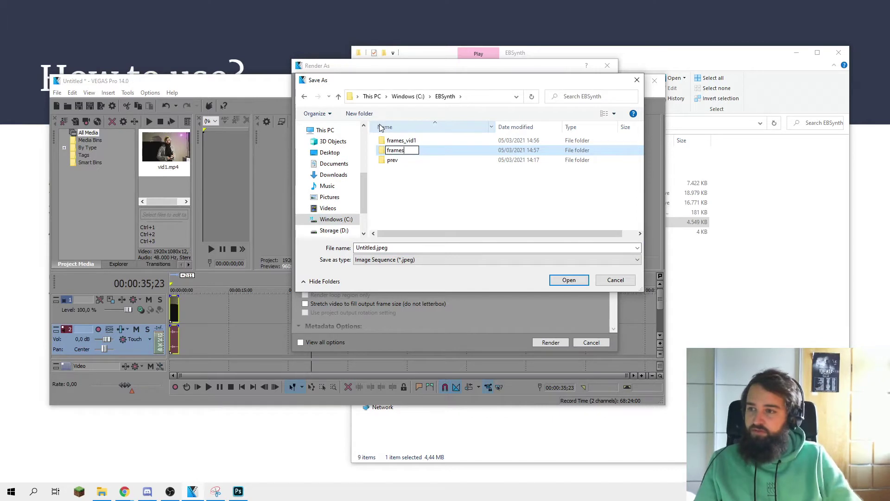
key("Return")
Name the render output 0 and save it in C:\EBSynth
left_click(397, 247)
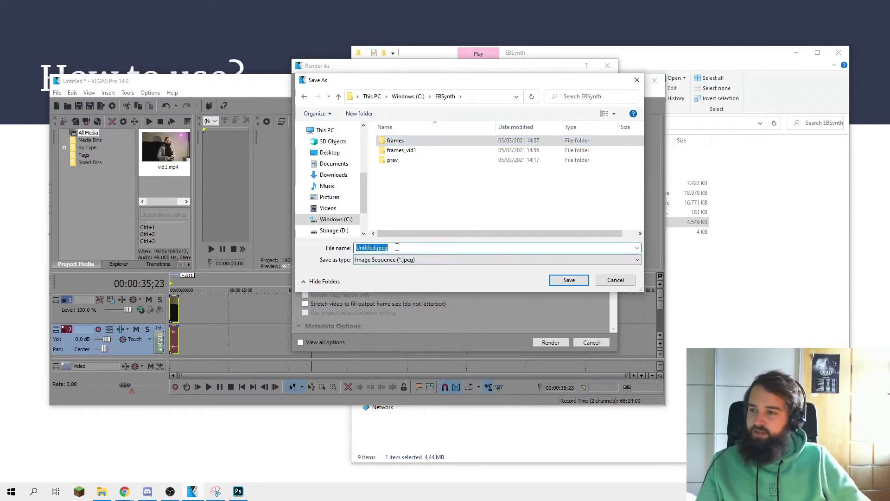
type("0")
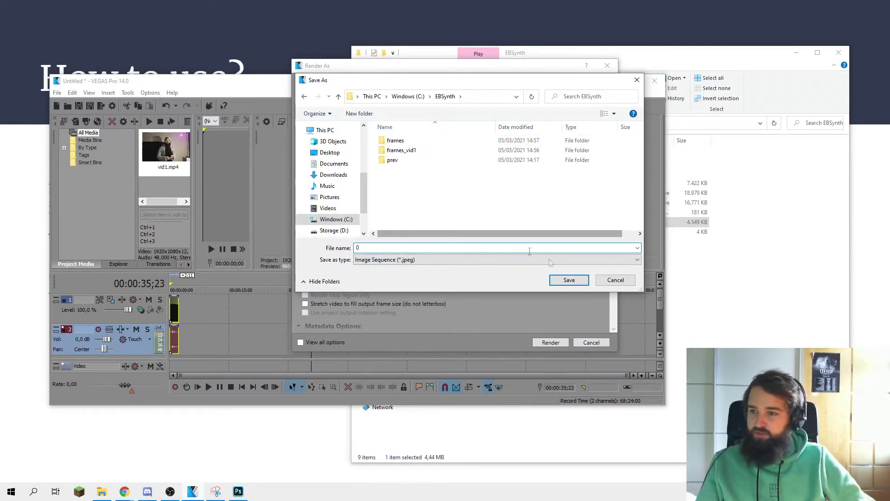
left_click(571, 280)
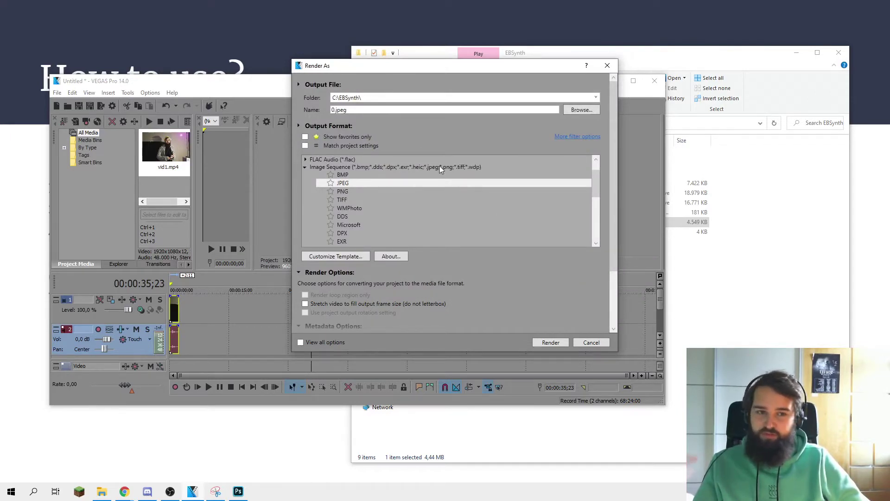
Render the JPEG sequence, then close VEGAS Pro without saving the project
left_click(552, 343)
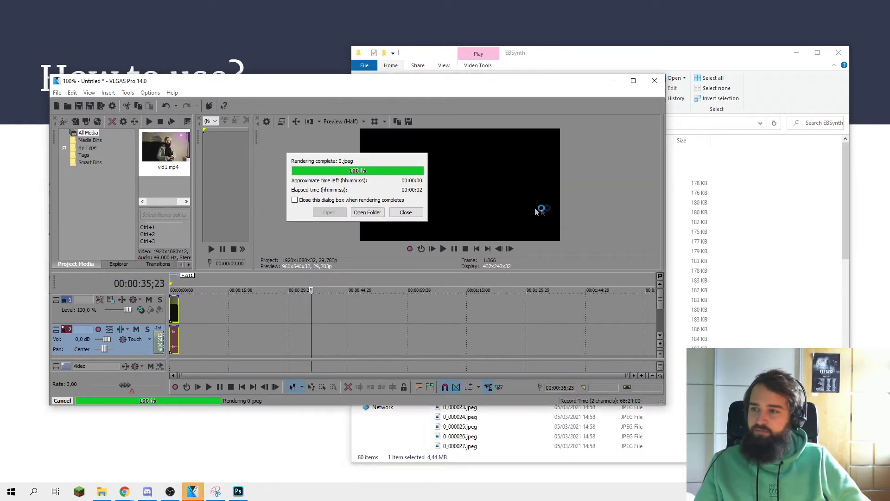
left_click(403, 213)
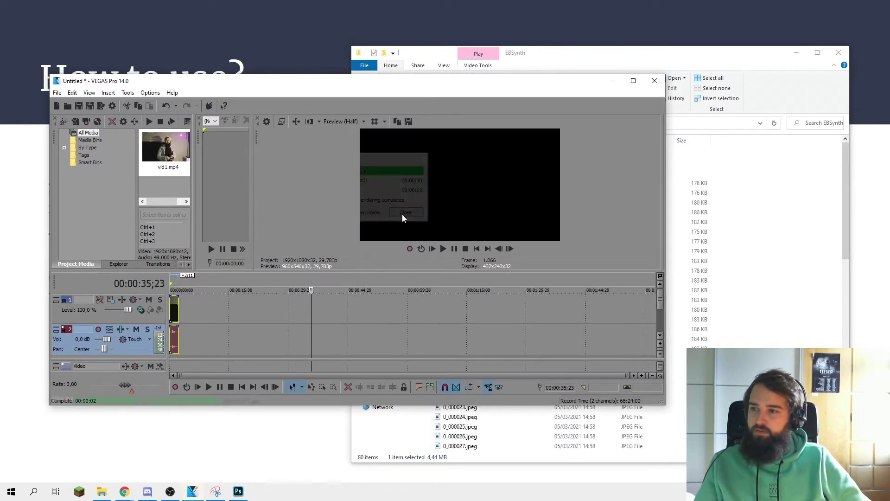
left_click(655, 81)
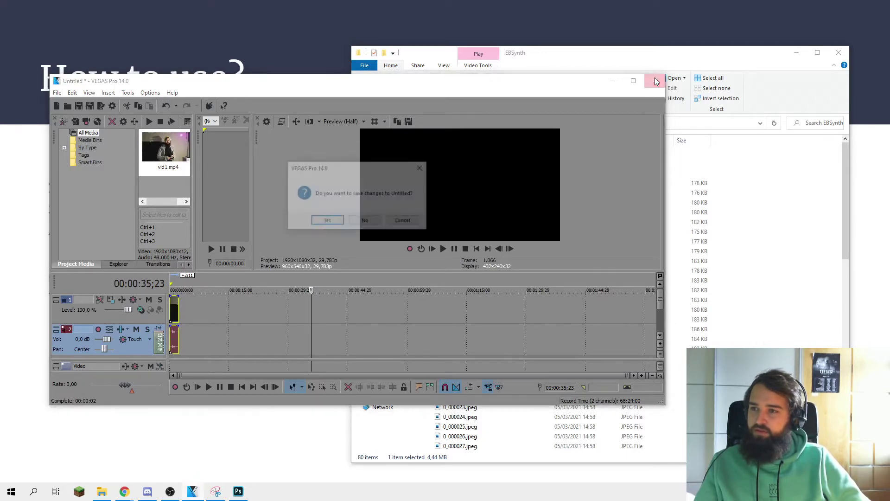
left_click(366, 221)
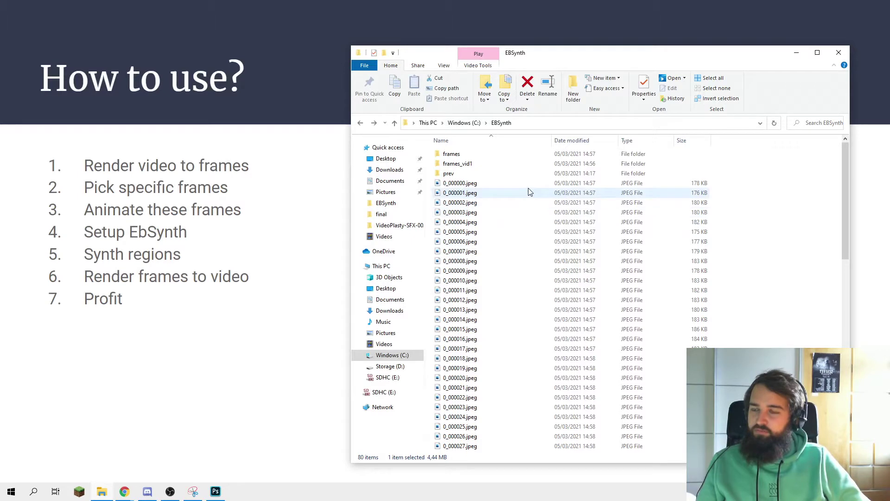
Copy frames 0_000000.jpeg through 0_000070.jpeg and paste all 71 into the frames folder
left_click(484, 184)
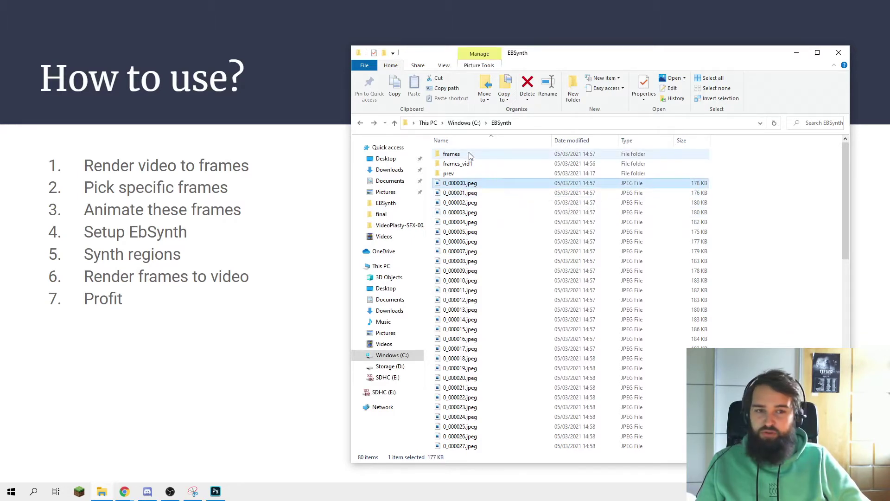
scroll(505, 284, "down", 15)
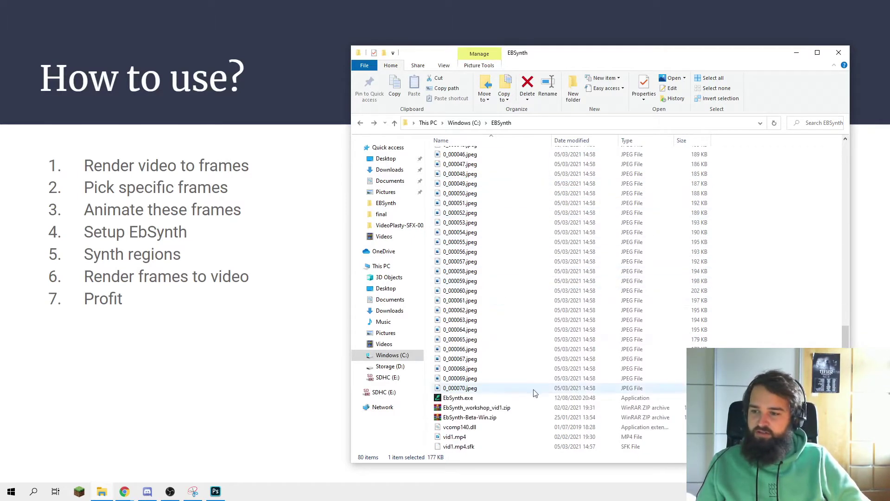
left_click(534, 390, "shift")
scroll(529, 333, "up", 8)
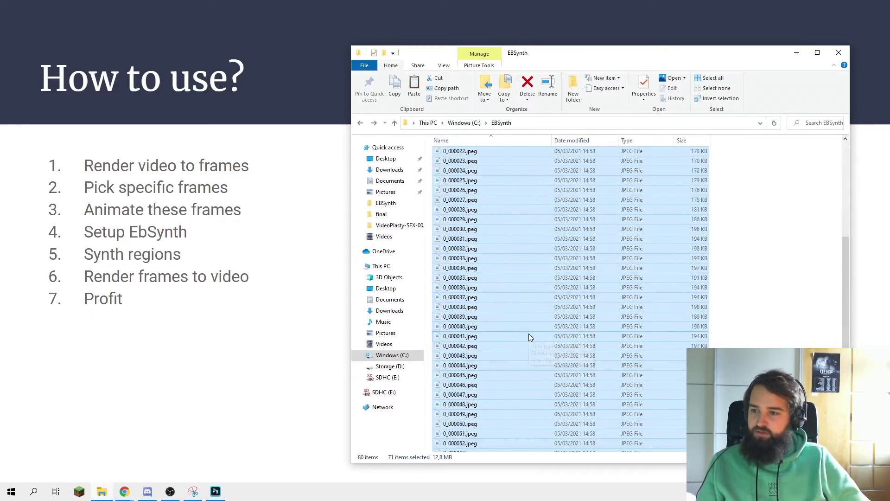
scroll(528, 337, "up", 8)
double_click(463, 152)
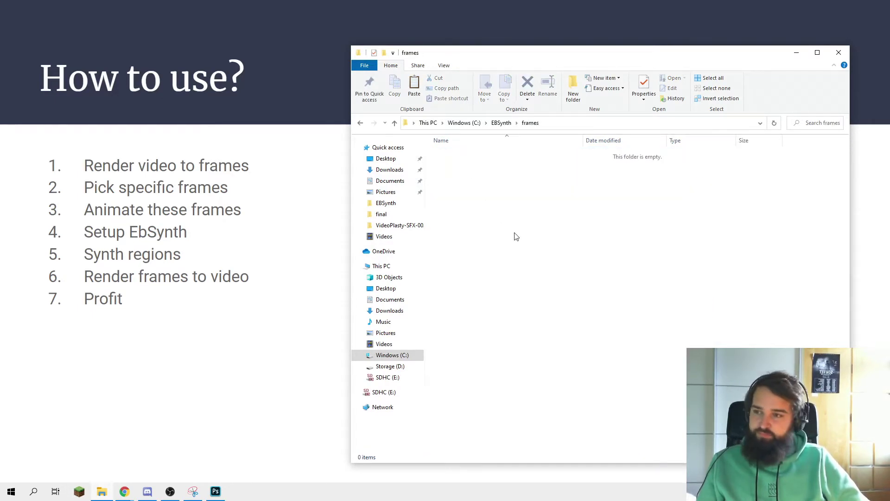
key("ctrl+v")
left_click(546, 241)
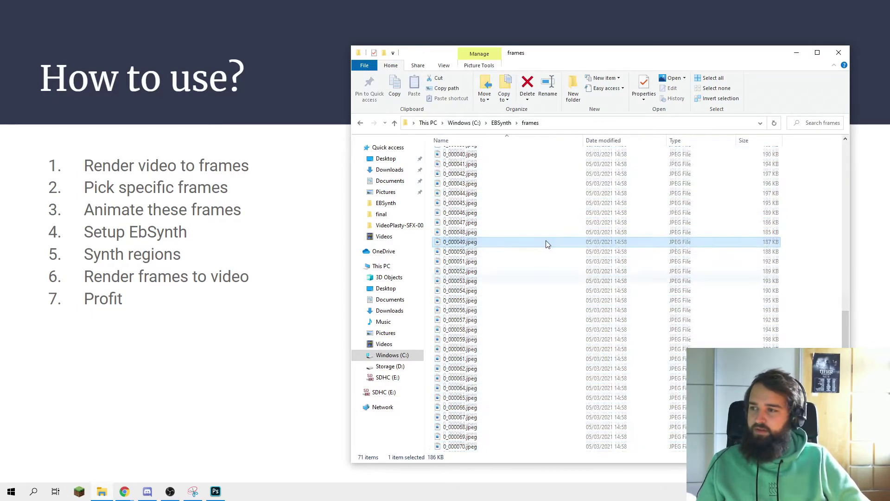
scroll(547, 244, "up", 8)
scroll(546, 244, "up", 2, "ctrl")
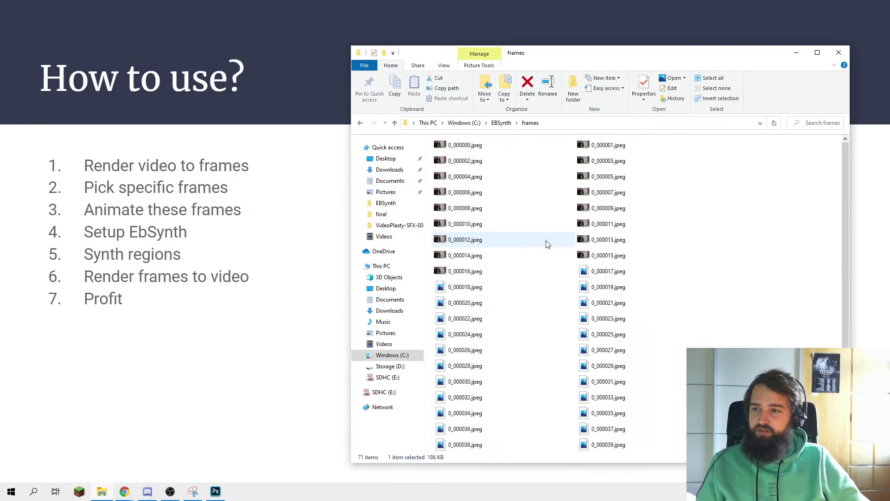
Show the frames folder as large icons in an enlarged Explorer window and browse the thumbnails
scroll(546, 244, "up", 3, "ctrl")
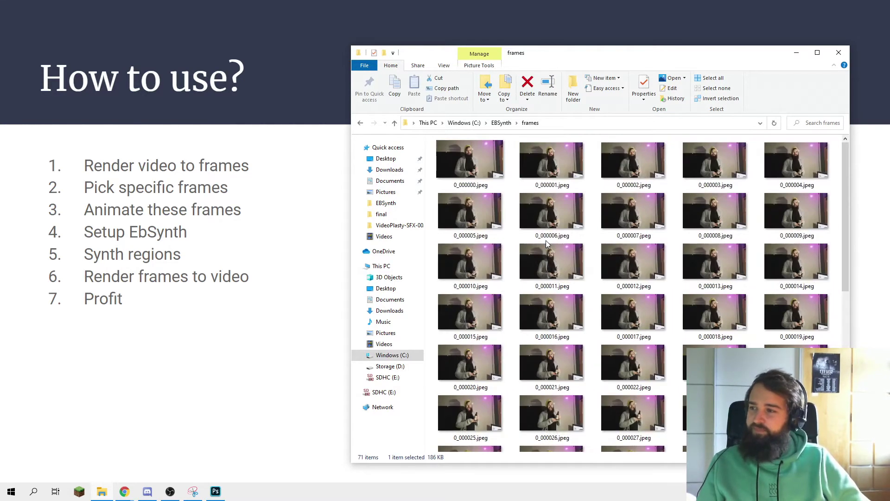
scroll(546, 244, "up", 1, "ctrl")
left_click(653, 163)
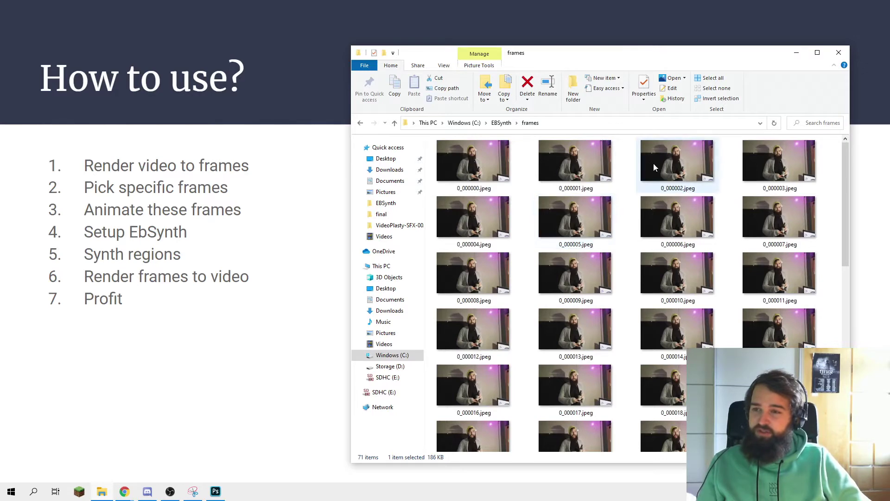
left_click_drag(659, 54, 597, 30)
left_click(440, 218)
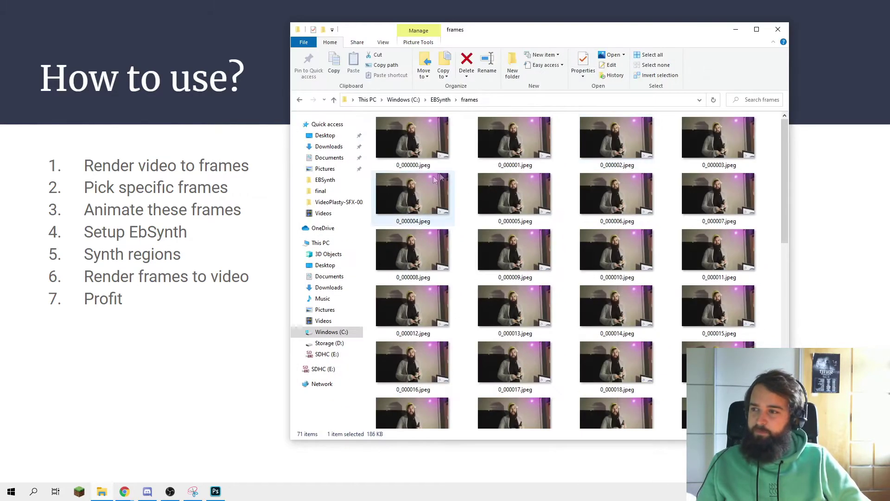
left_click(454, 169)
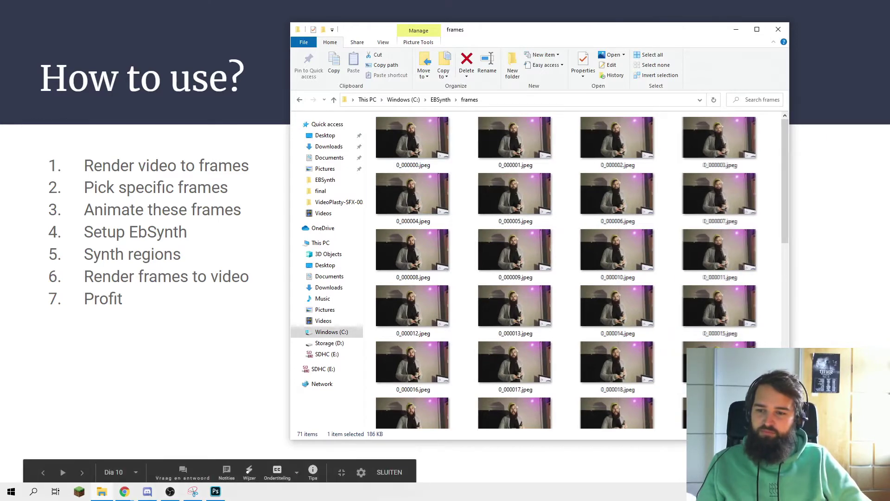
left_click_drag(789, 439, 853, 471)
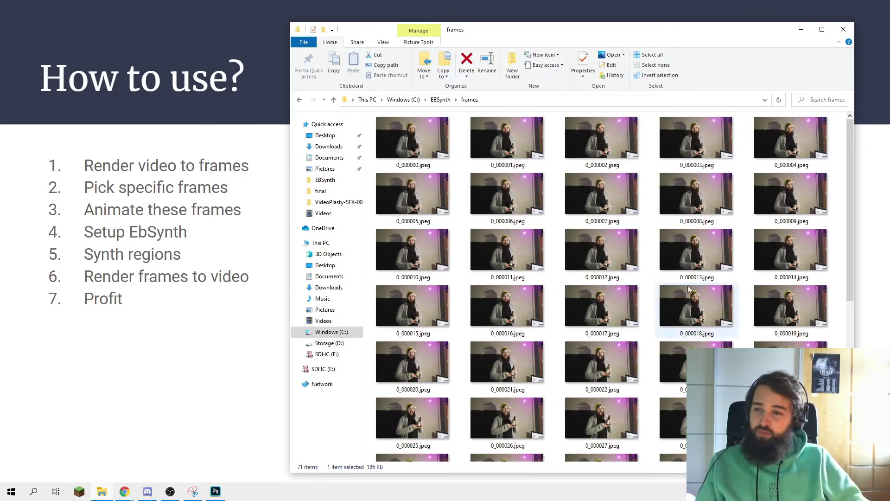
scroll(660, 217, "down", 5)
scroll(657, 212, "down", 2)
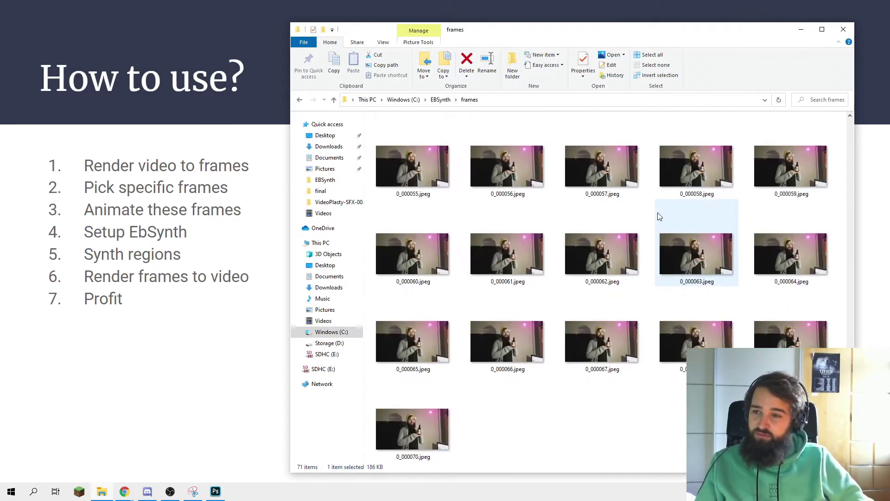
left_click(611, 270)
Preview frame 0_000062.jpeg in Photos, then close the viewer
double_click(610, 270)
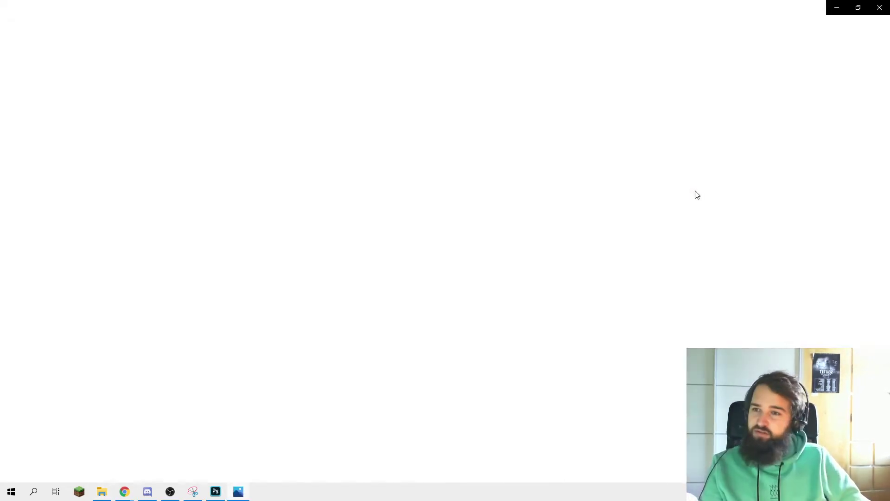
scroll(695, 191, "up", 6)
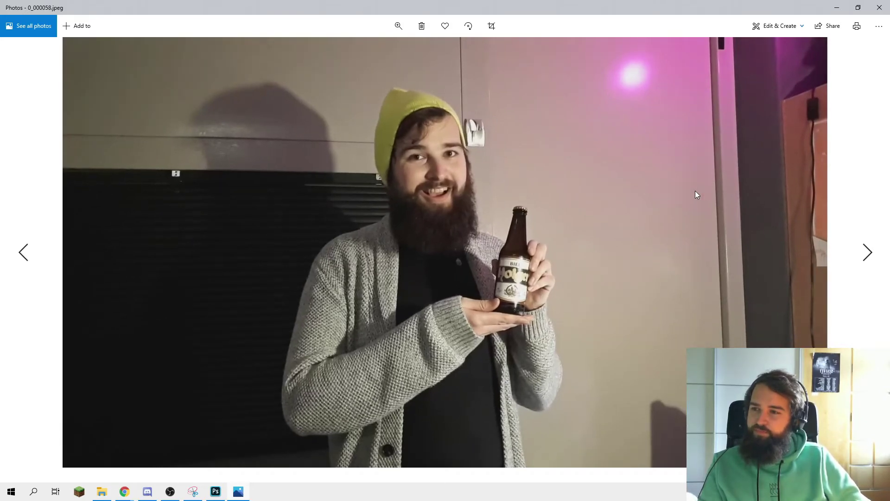
scroll(695, 191, "up", 3)
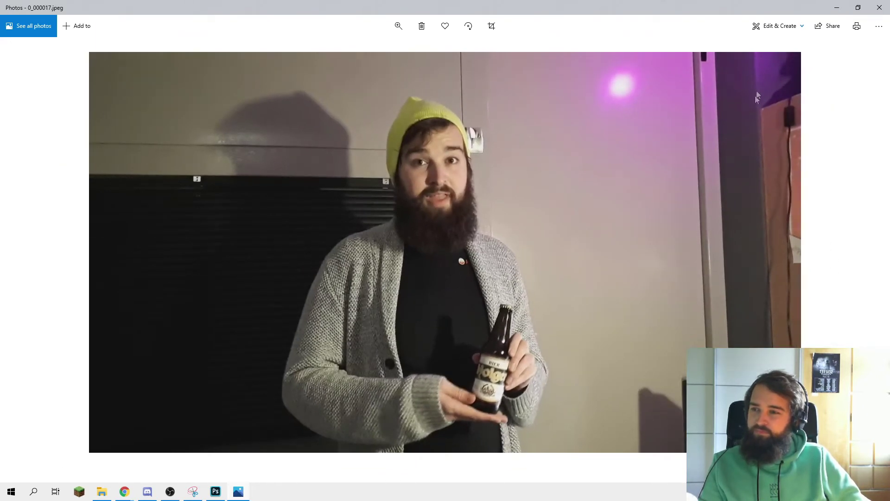
left_click(880, 8)
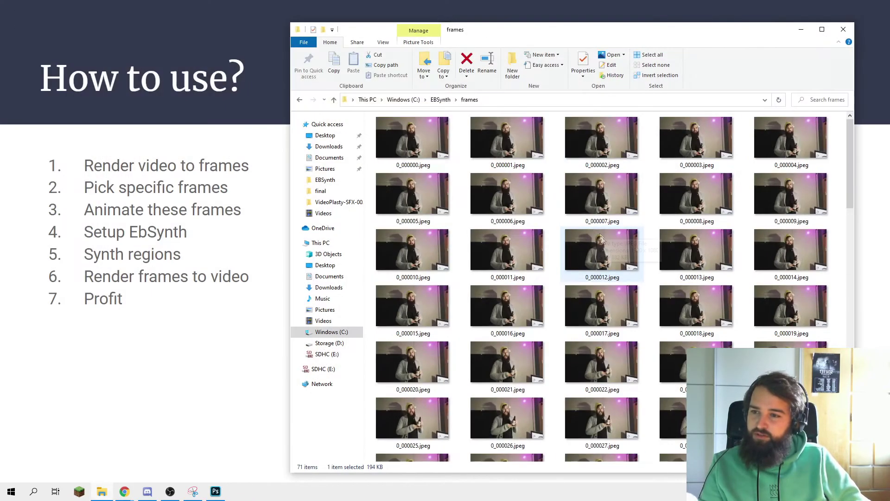
Step back in Photos from frame 0_000039 to 0_000025, then select 0_000025.jpeg as the keyframe
scroll(603, 250, "down", 5)
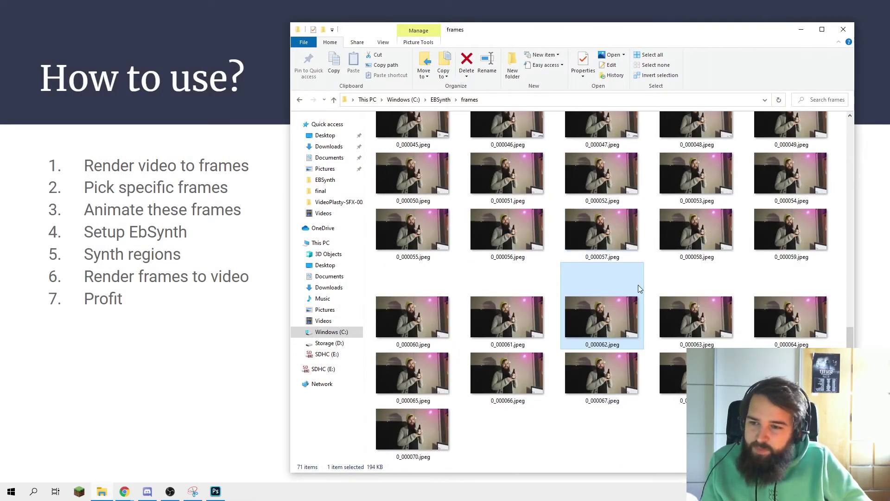
scroll(638, 288, "up", 2, "ctrl")
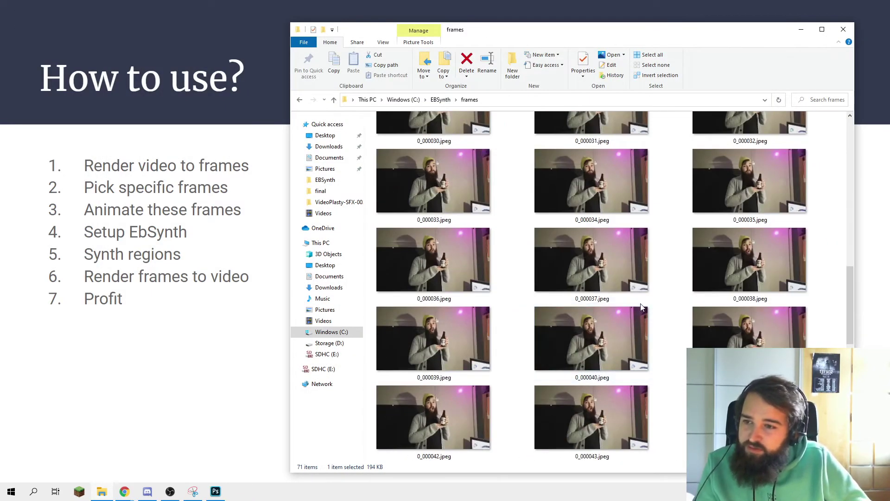
double_click(469, 334)
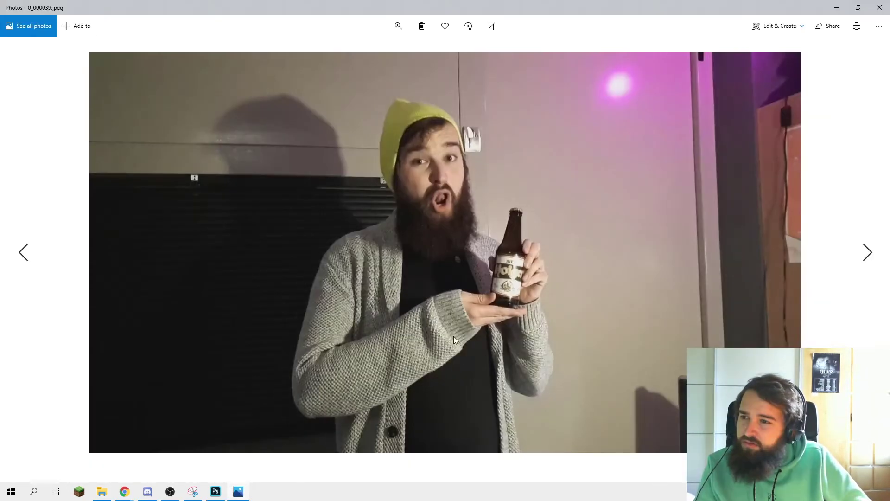
key("Left")
key("Left")
key("Left")
key("Left")
key("Left")
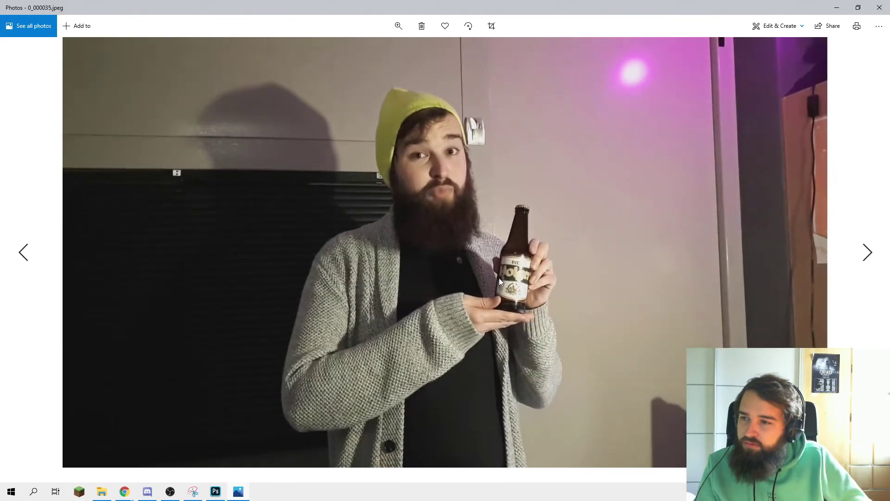
key("Left")
key("Left")
key("Left")
key("Left")
key("Left")
key("Left")
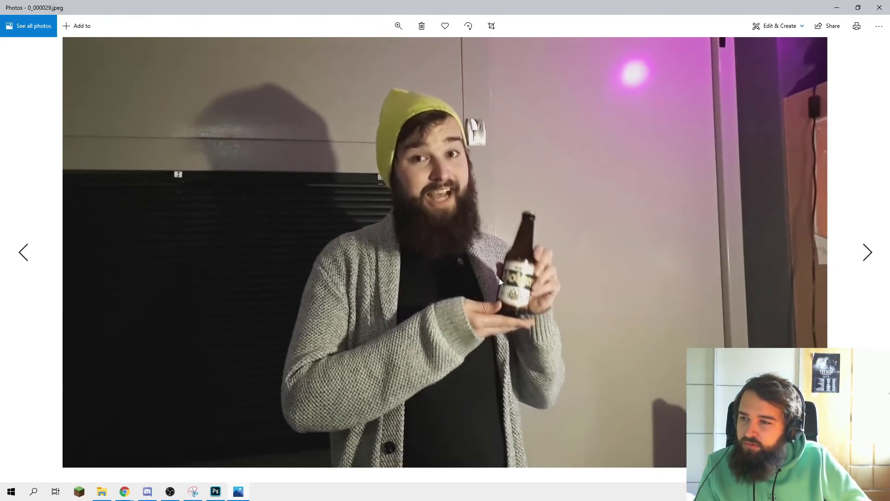
key("Left")
key("Left")
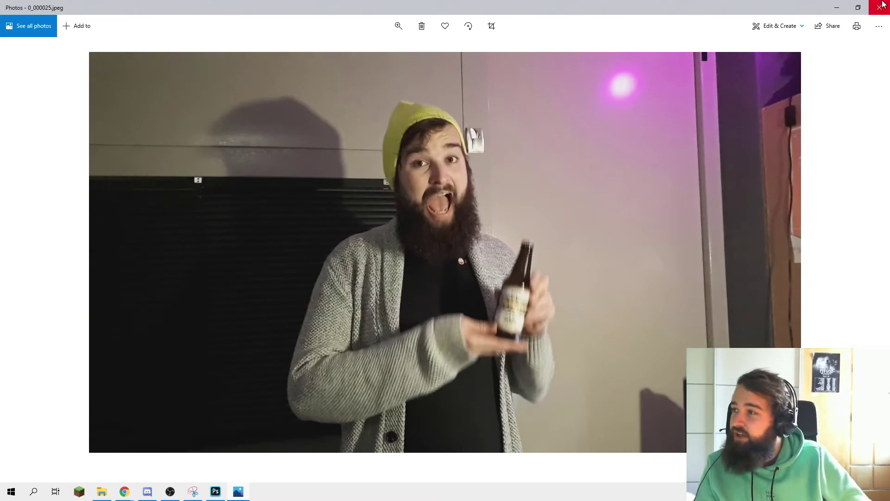
left_click(880, 7)
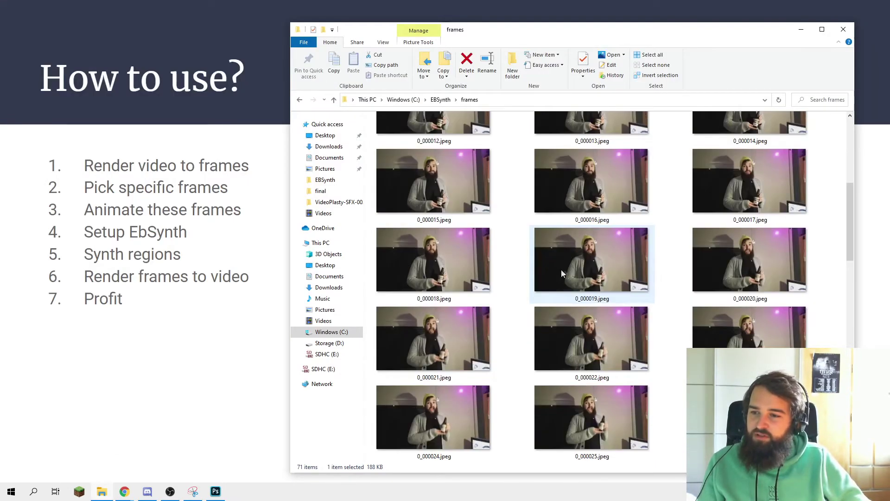
scroll(562, 273, "down", 3)
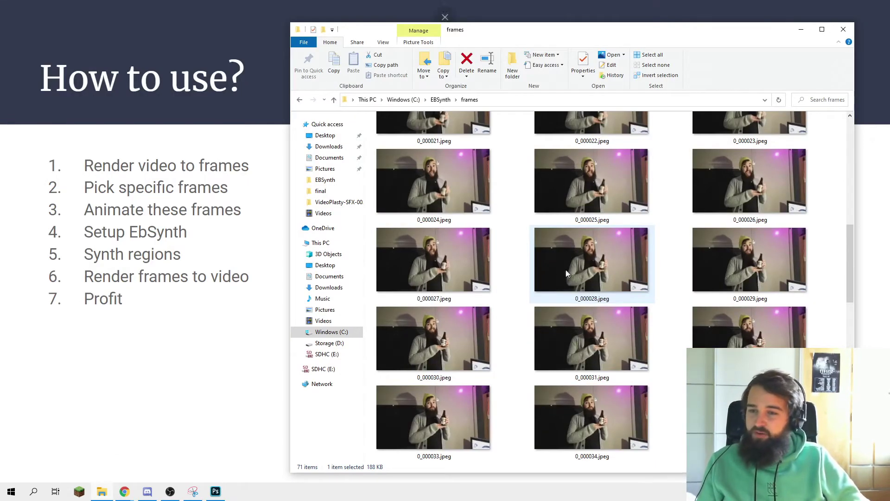
left_click(597, 184)
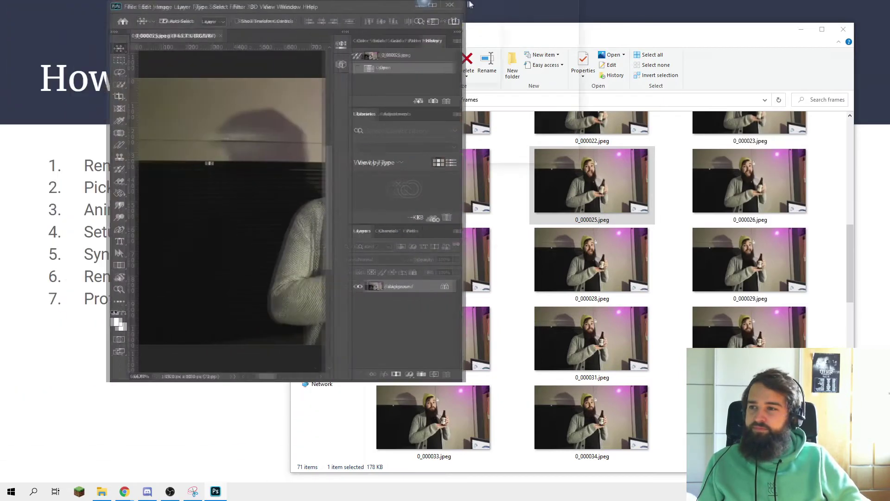
Add an empty Layer 1 above 0_000025.jpeg and shrink the Pencil to 25 px
scroll(499, 226, "up", 1)
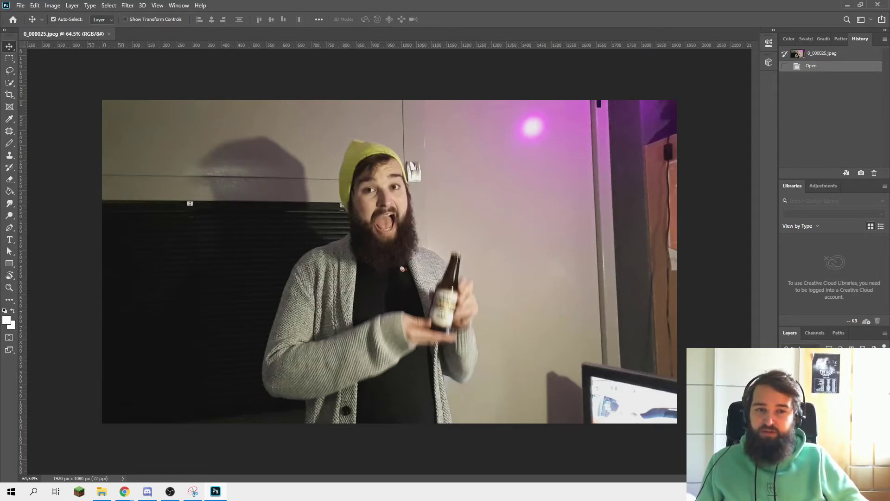
key("ctrl+shift+alt+n")
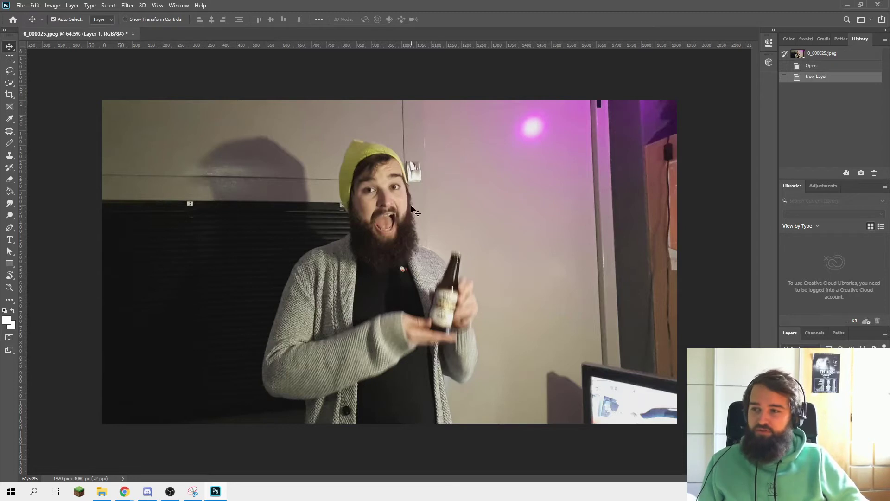
key("b")
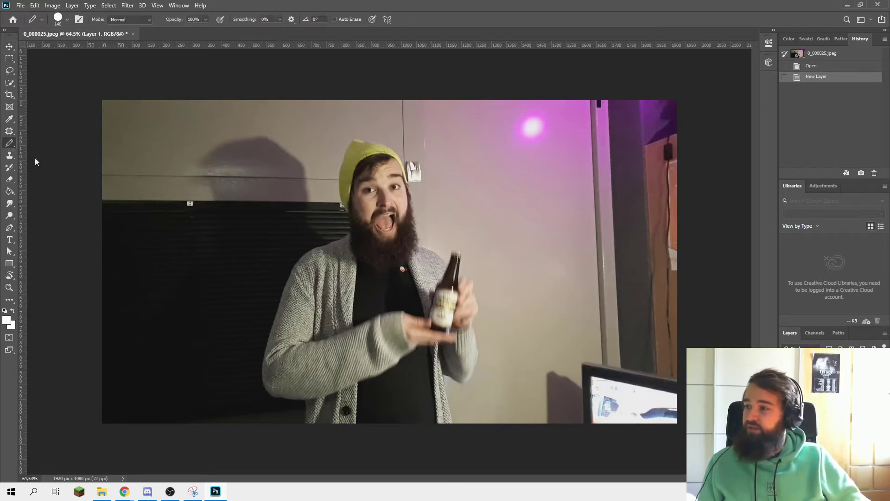
scroll(380, 200, "up", 2)
key("bracketleft")
key("bracketleft")
key("bracketleft")
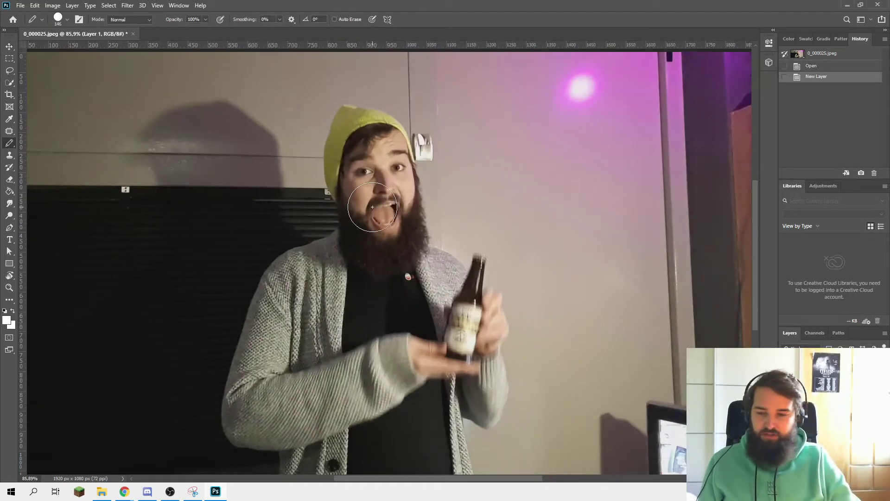
key("bracketleft")
key("bracketleft")
key("bracketleft")
key("bracketleft")
key("bracketleft")
key("bracketleft")
key("bracketleft")
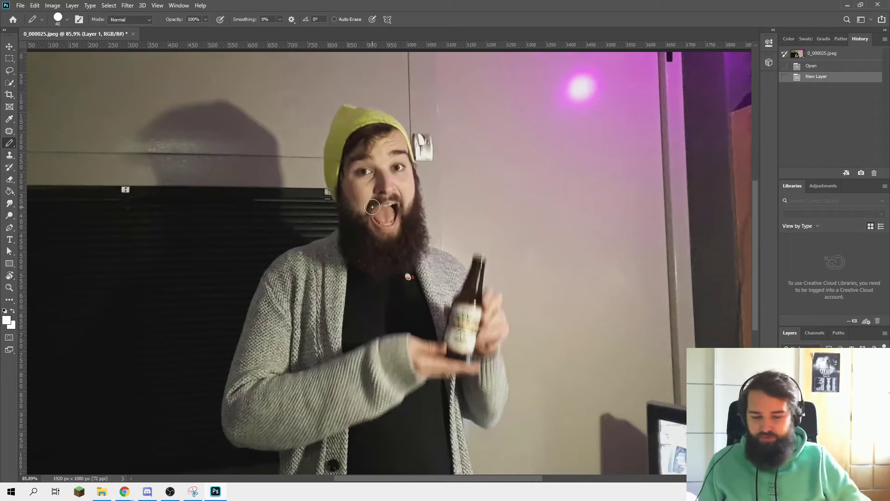
key("bracketleft")
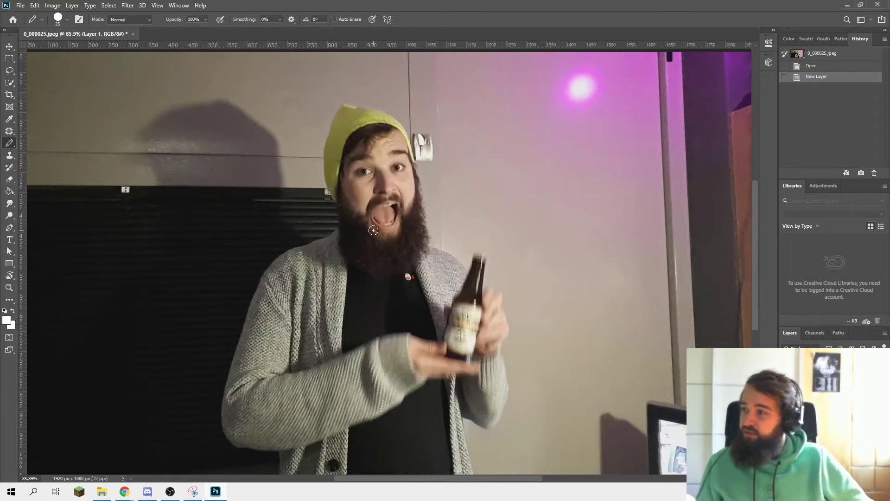
key("i")
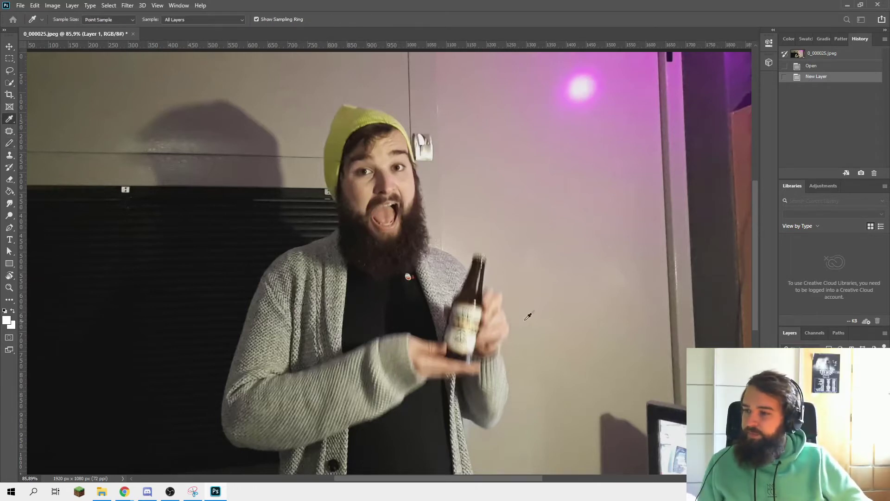
Sample near-black and outline the face: beanie edge, jaw, eyes, mouth, nose and eyebrow
left_click(387, 238)
key("b")
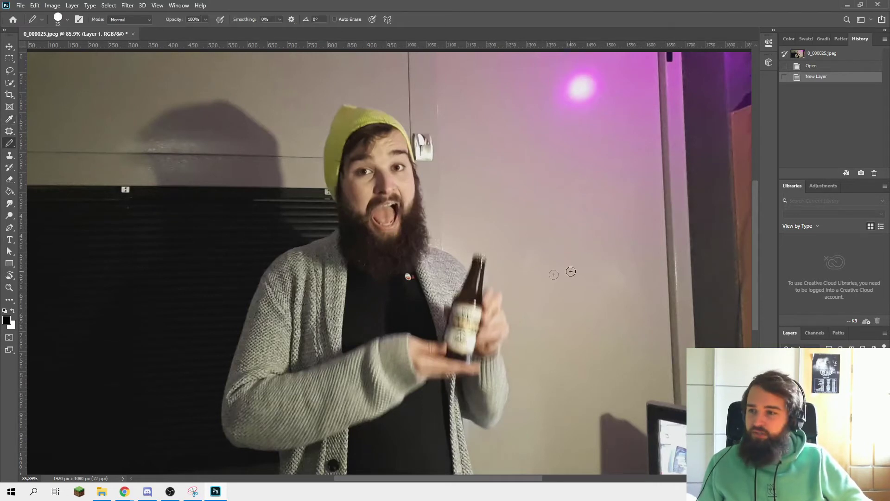
mouse_move(377, 233)
left_mouse_down()
mouse_move(341, 191)
mouse_move(341, 176)
mouse_move(353, 132)
mouse_move(388, 123)
mouse_move(407, 141)
mouse_move(416, 179)
mouse_move(418, 201)
mouse_move(386, 236)
left_mouse_up()
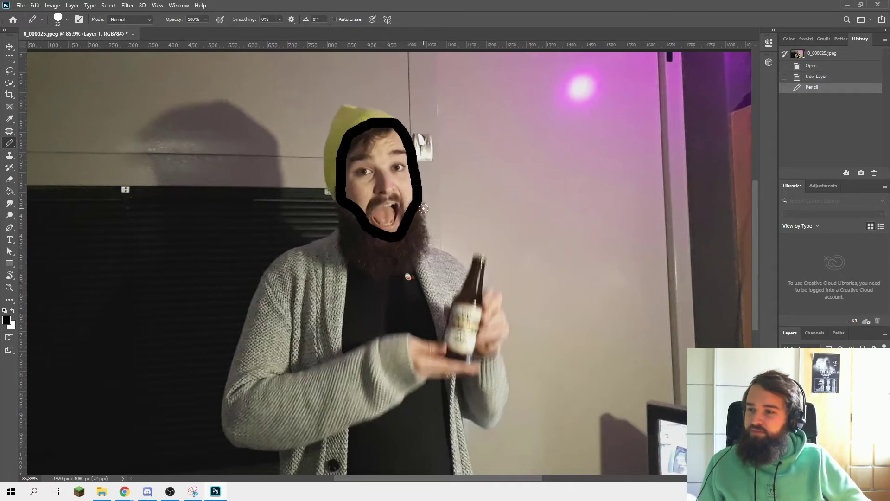
mouse_move(419, 204)
left_mouse_down()
mouse_move(429, 254)
mouse_move(390, 277)
mouse_move(352, 270)
mouse_move(341, 252)
mouse_move(340, 200)
mouse_move(321, 178)
mouse_move(333, 114)
mouse_move(356, 105)
mouse_move(405, 123)
left_mouse_up()
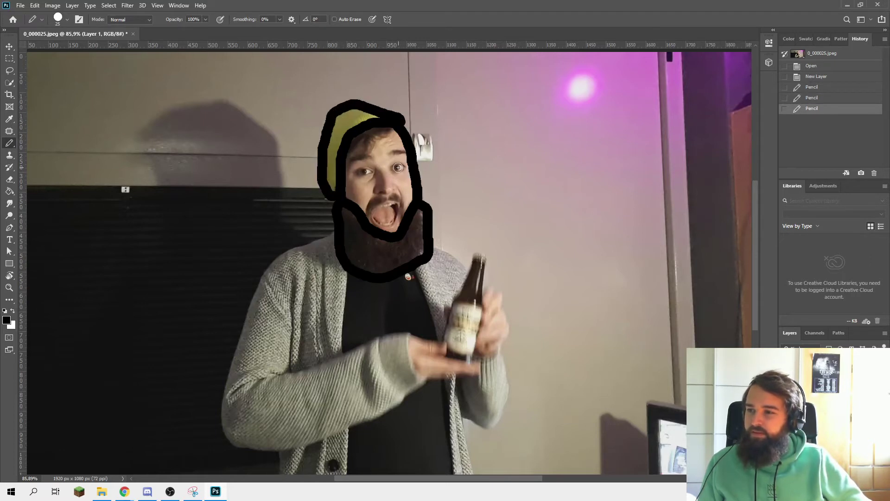
left_click(397, 168)
left_click(364, 172)
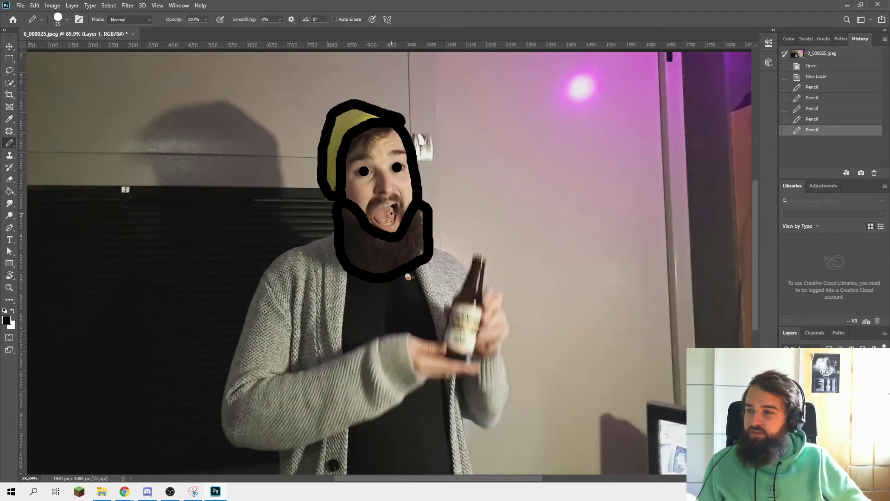
mouse_move(393, 202)
left_mouse_down()
mouse_move(400, 227)
mouse_move(383, 230)
mouse_move(372, 213)
mouse_move(382, 199)
mouse_move(395, 200)
left_mouse_up()
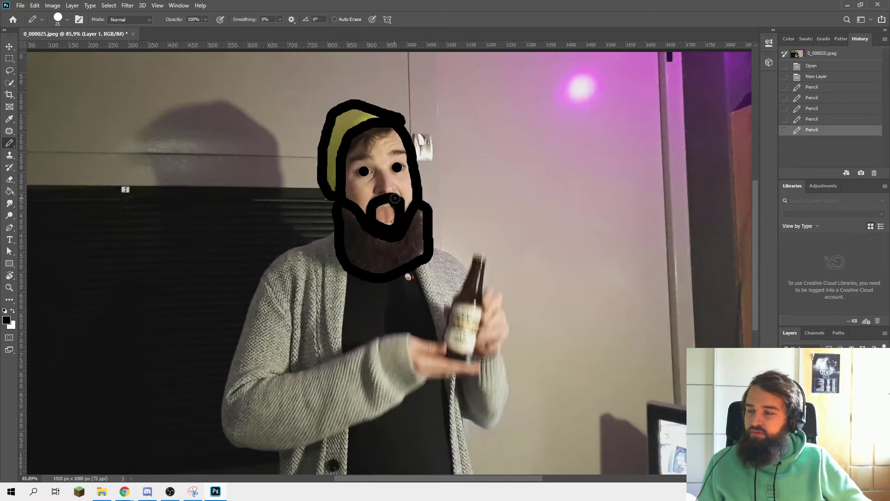
mouse_move(383, 166)
left_mouse_down()
mouse_move(397, 192)
mouse_move(383, 169)
mouse_move(375, 197)
left_mouse_up()
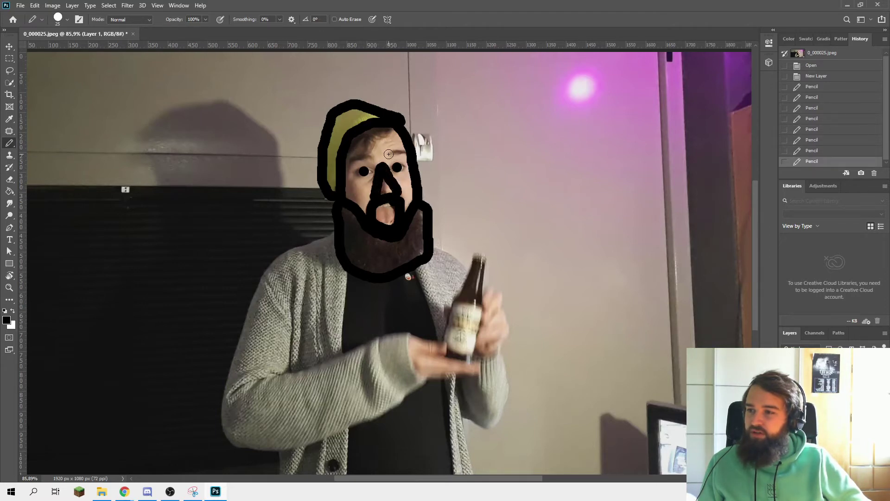
mouse_move(388, 154)
left_mouse_down()
mouse_move(409, 150)
mouse_move(353, 158)
left_mouse_up()
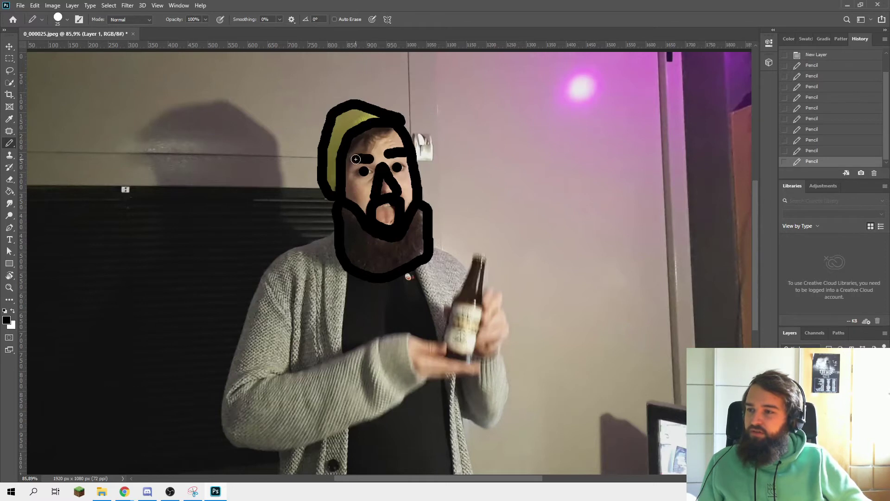
Outline the shirt, hand and bottle, vest edge, left arm and cardigan front in black
mouse_move(347, 273)
left_mouse_down()
mouse_move(346, 355)
mouse_move(388, 330)
mouse_move(408, 338)
mouse_move(424, 378)
mouse_move(408, 397)
mouse_move(349, 425)
mouse_move(351, 482)
left_mouse_up()
scroll(354, 417, "down", 3)
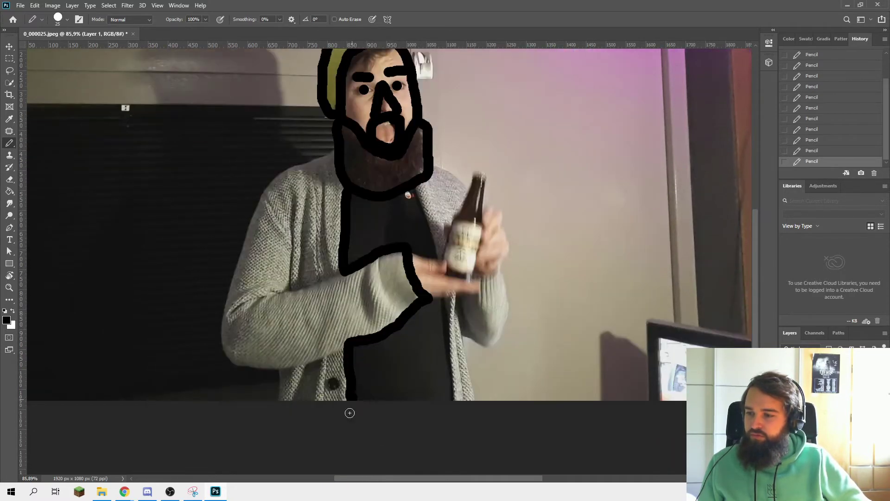
mouse_move(455, 400)
left_mouse_down()
mouse_move(446, 297)
mouse_move(426, 297)
mouse_move(481, 295)
mouse_move(483, 278)
mouse_move(448, 275)
mouse_move(436, 256)
mouse_move(411, 251)
mouse_move(443, 260)
mouse_move(478, 169)
mouse_move(486, 229)
mouse_move(478, 272)
mouse_move(490, 212)
mouse_move(501, 209)
mouse_move(502, 276)
mouse_move(483, 278)
mouse_move(510, 322)
mouse_move(488, 349)
mouse_move(462, 338)
mouse_move(473, 411)
left_mouse_up()
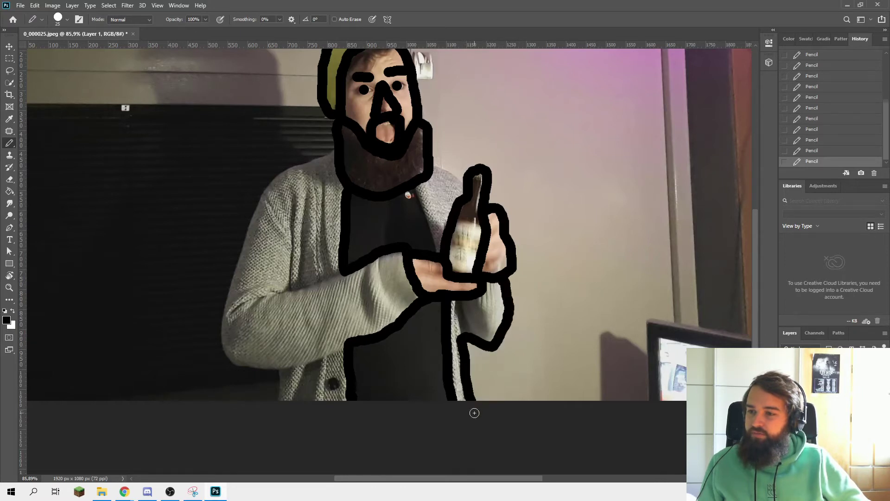
left_click_drag(465, 177, 431, 164)
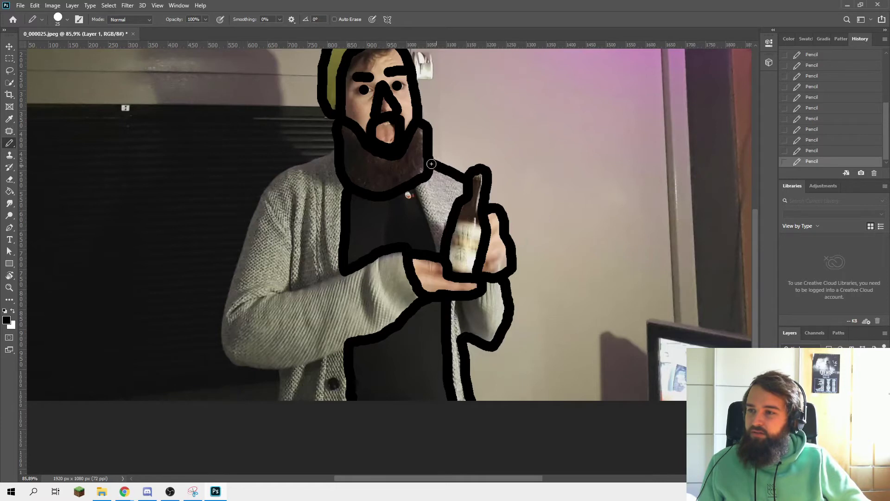
left_click_drag(414, 193, 435, 249)
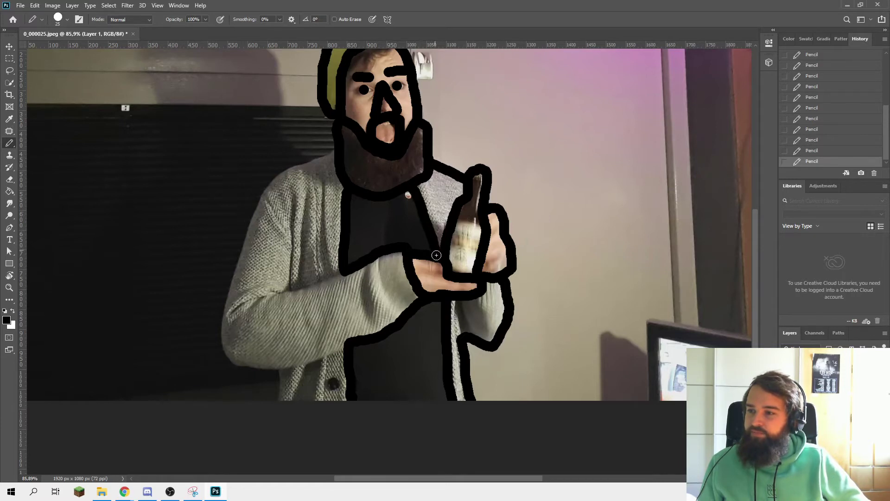
mouse_move(335, 148)
left_mouse_down()
mouse_move(265, 180)
mouse_move(223, 334)
left_mouse_up()
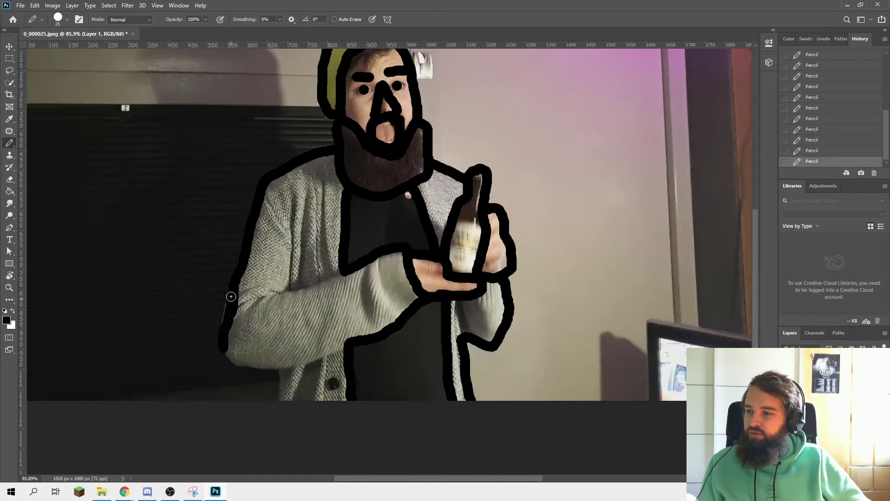
mouse_move(231, 294)
left_mouse_down()
mouse_move(222, 322)
mouse_move(215, 315)
mouse_move(229, 360)
mouse_move(254, 369)
mouse_move(346, 347)
left_mouse_up()
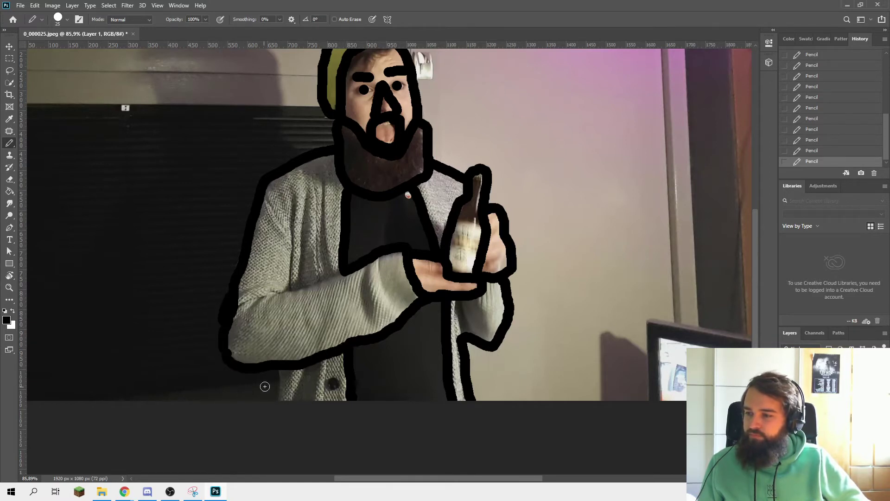
left_click_drag(280, 370, 272, 401)
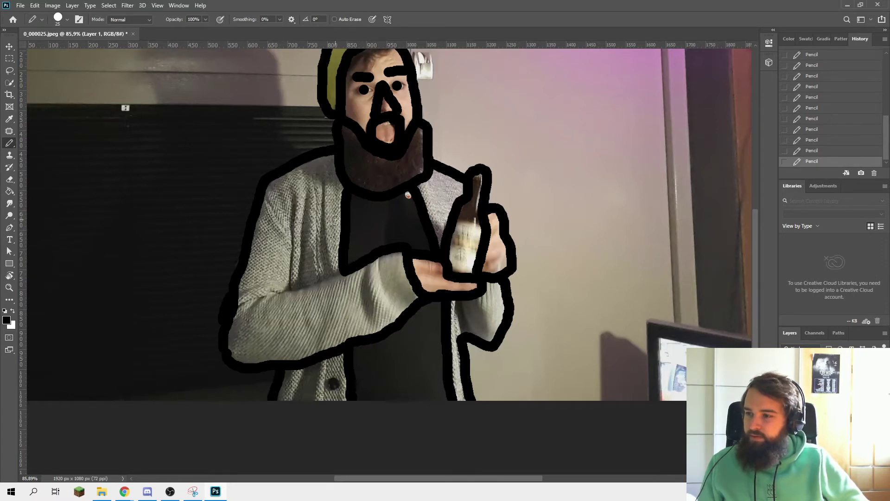
mouse_move(289, 289)
left_mouse_down()
mouse_move(288, 276)
mouse_move(304, 283)
mouse_move(290, 289)
left_mouse_up()
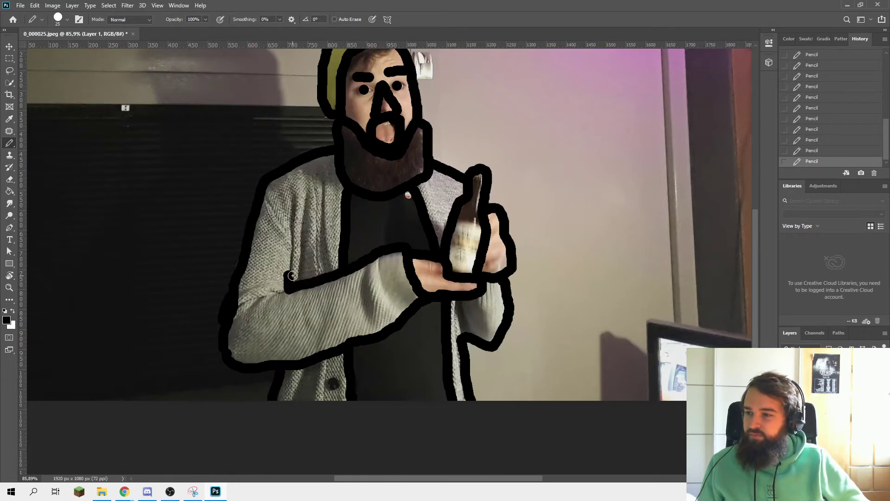
scroll(264, 228, "down", 2)
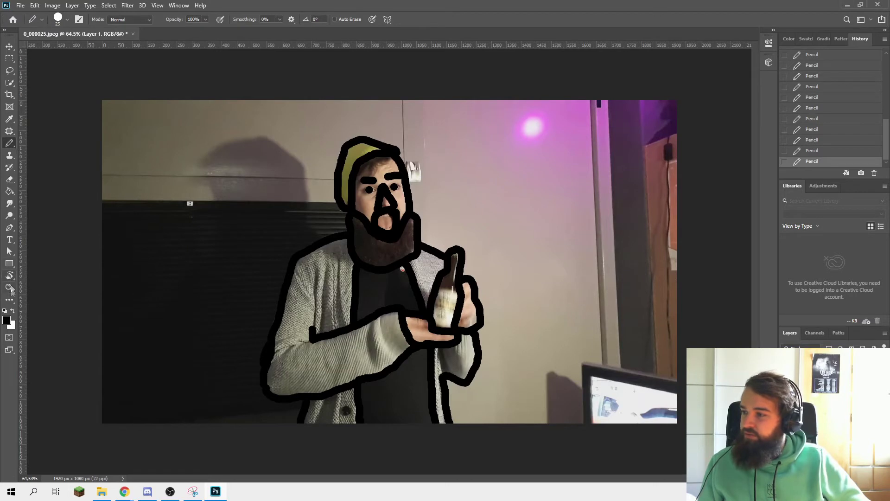
Paint-bucket fill all parts of the cardigan and the sleeve yellow
left_click(11, 300)
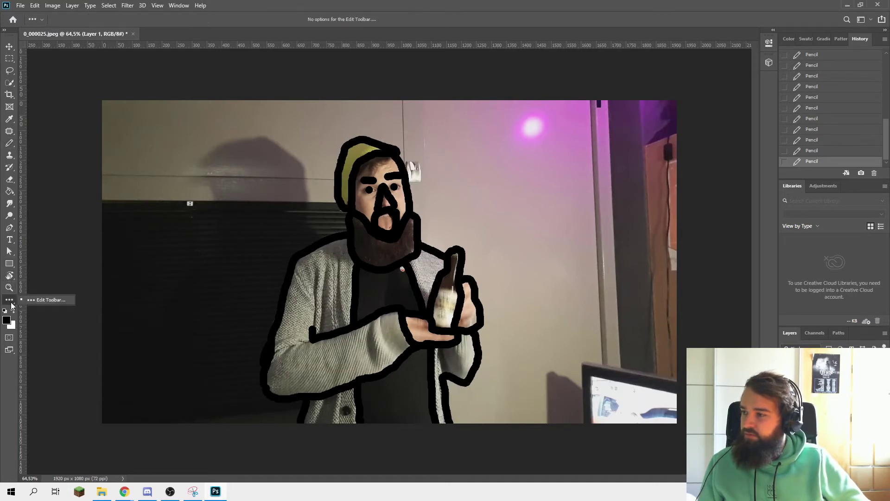
left_click(10, 191)
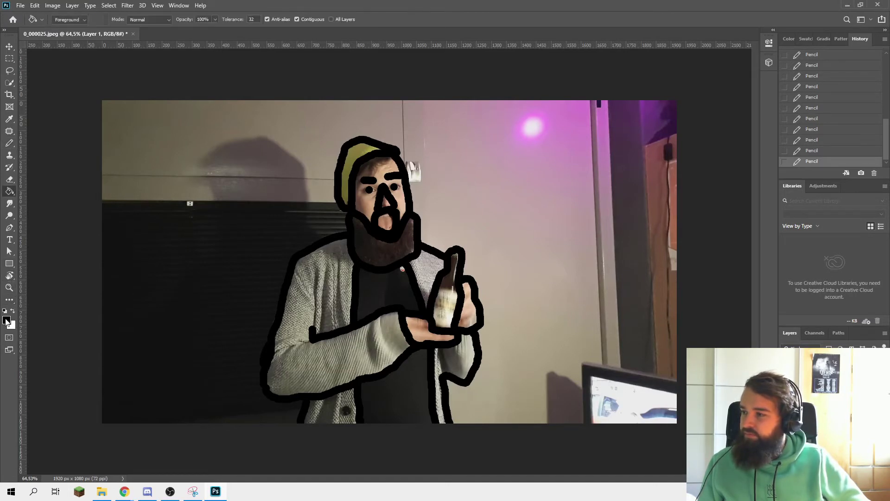
key("i")
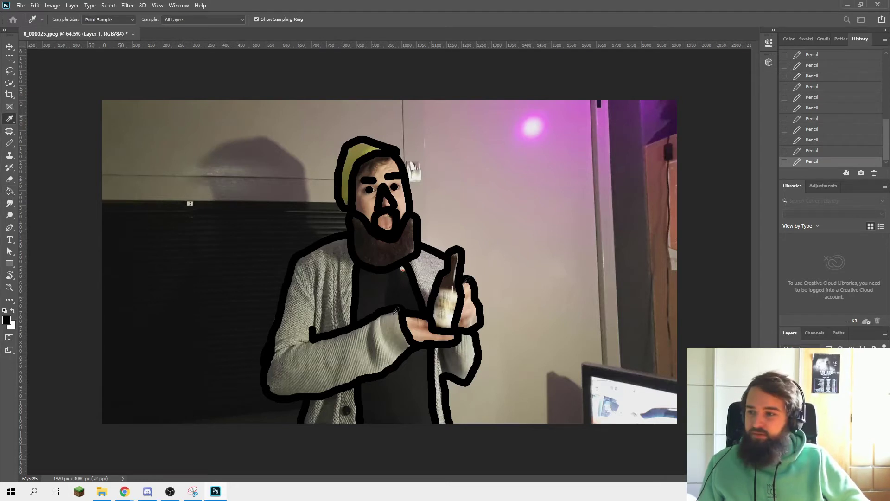
key("g")
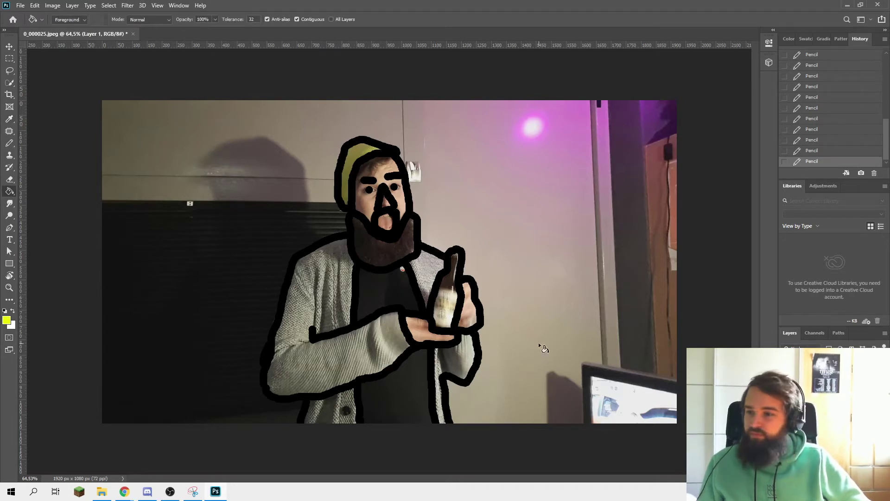
left_click(425, 271)
left_click(329, 283)
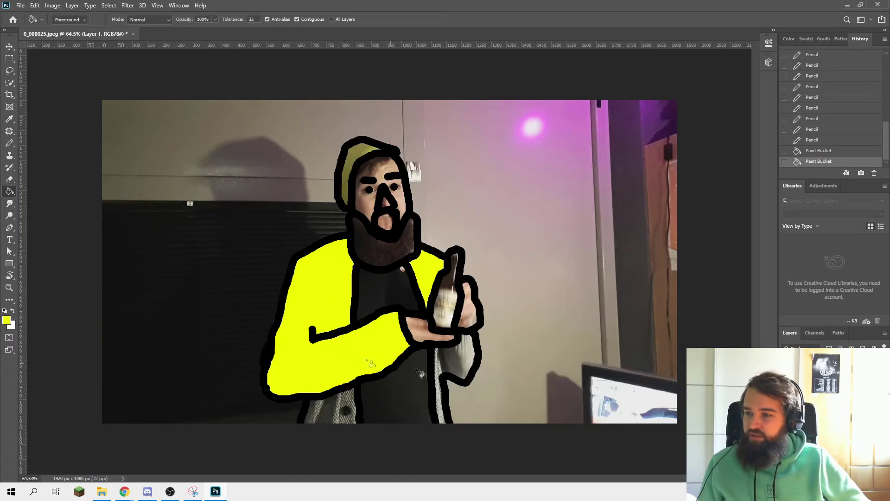
left_click(339, 416)
left_click(462, 366)
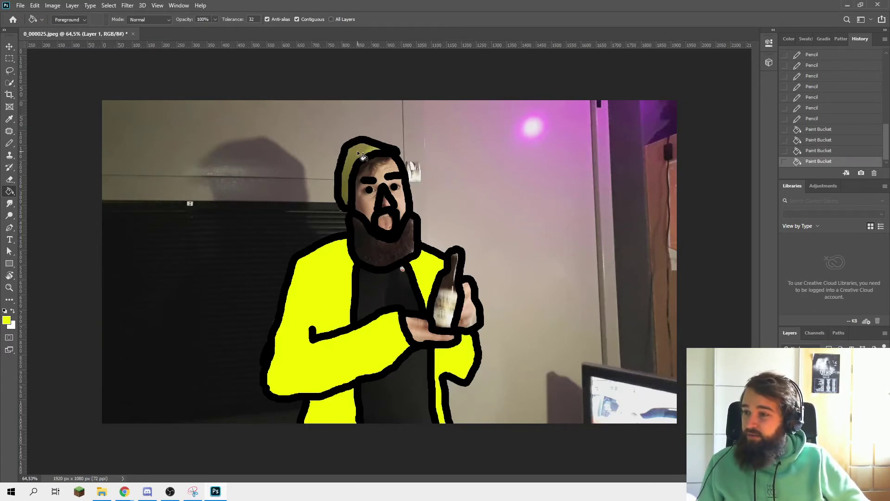
Fill the hat and the bottle red
key("i")
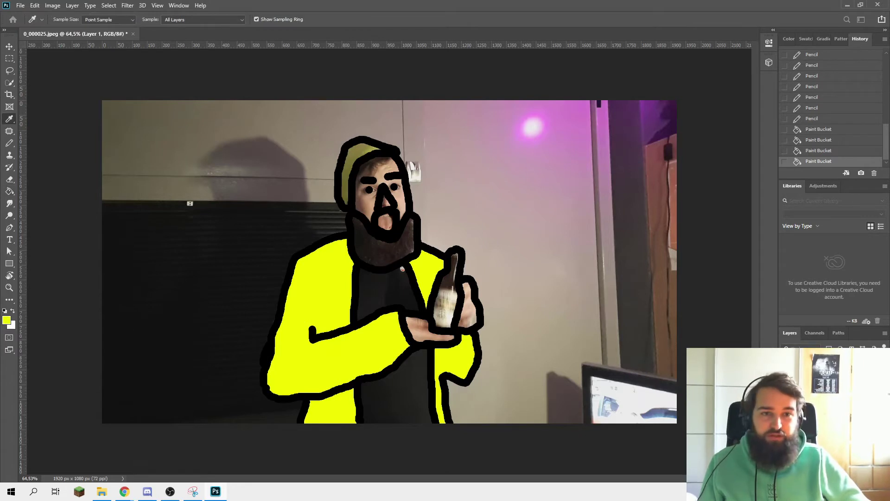
left_click(403, 269)
key("g")
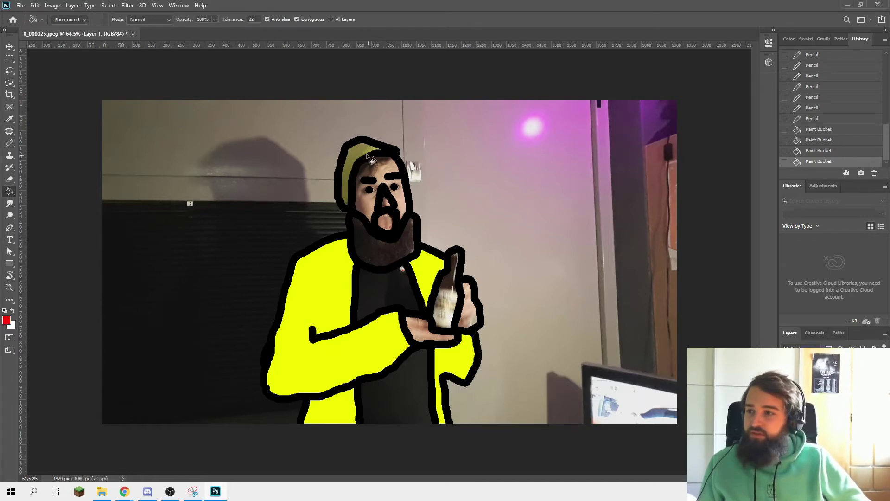
left_click(357, 150)
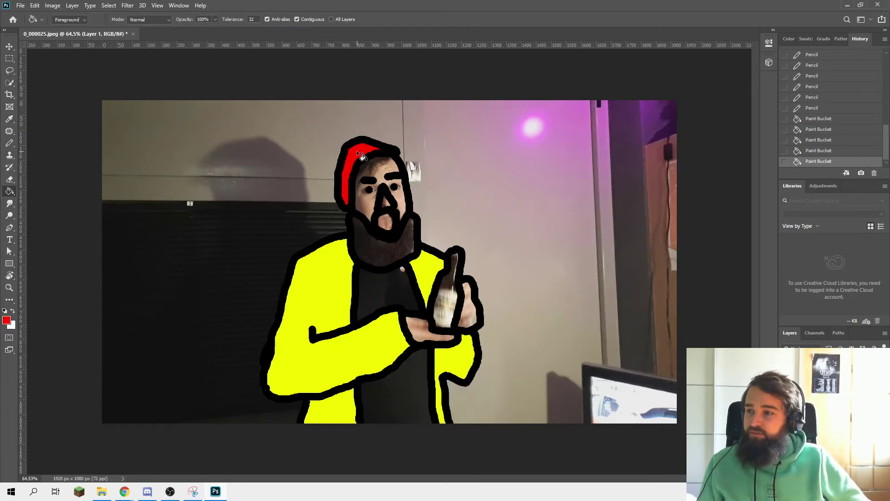
left_click(451, 310)
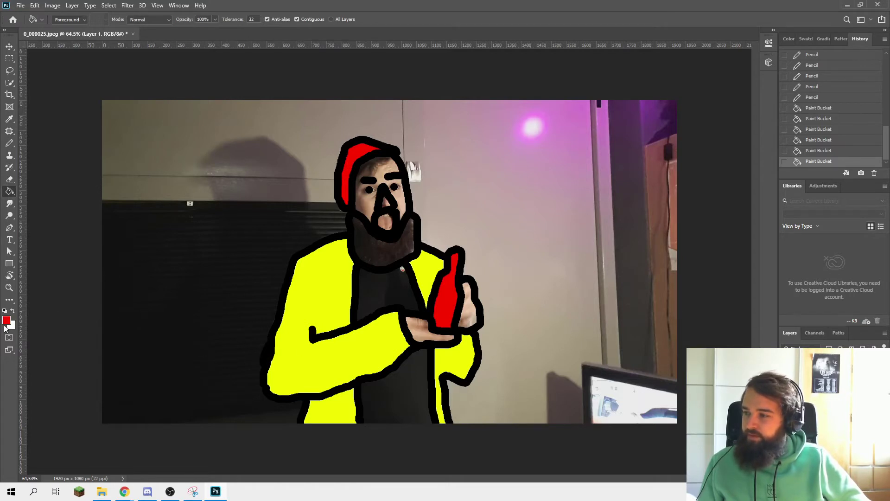
Fill the face and both hands blue
key("i")
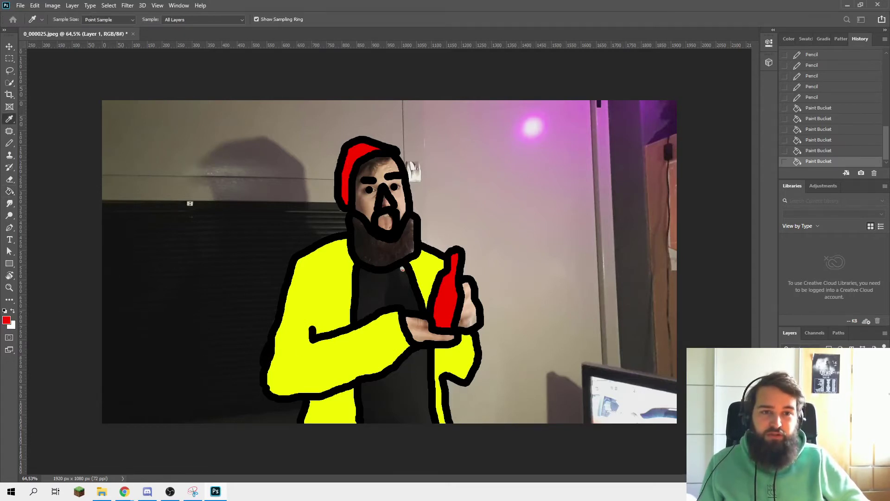
key("g")
left_click(404, 202)
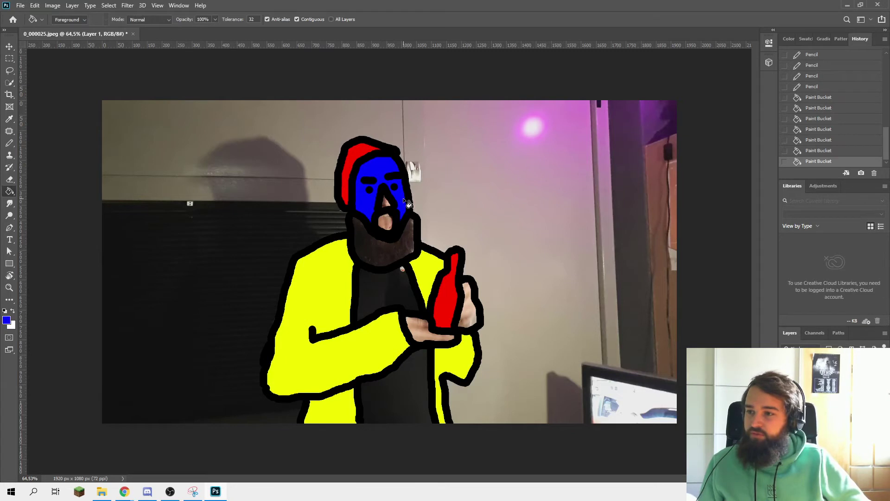
left_click(467, 316)
left_click(424, 331)
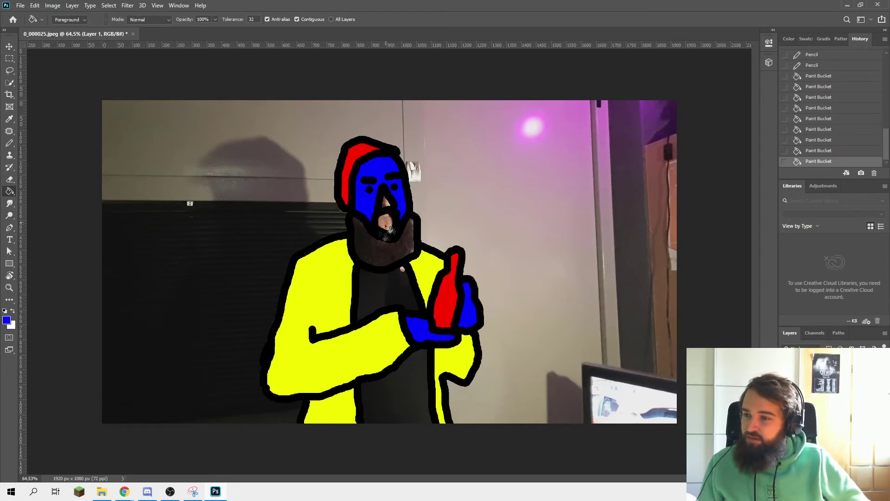
key("i")
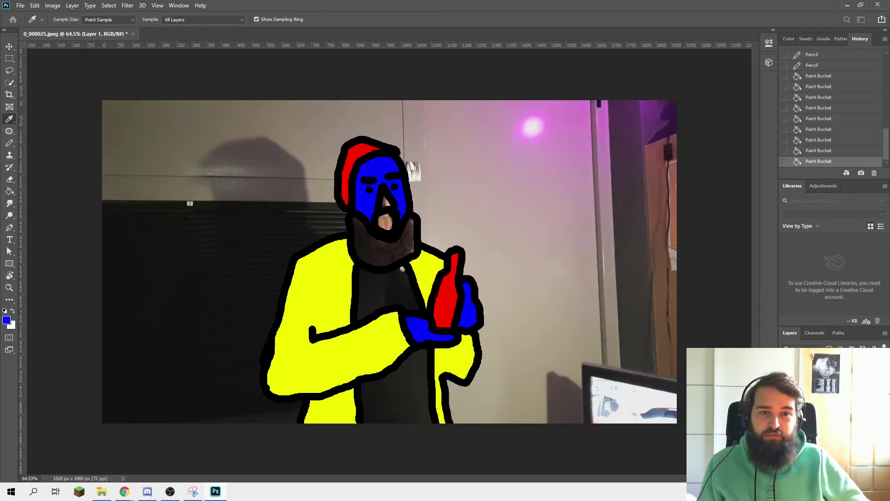
Fill the mouth and nose teal and the beard dark blue
key("g")
left_click(385, 222)
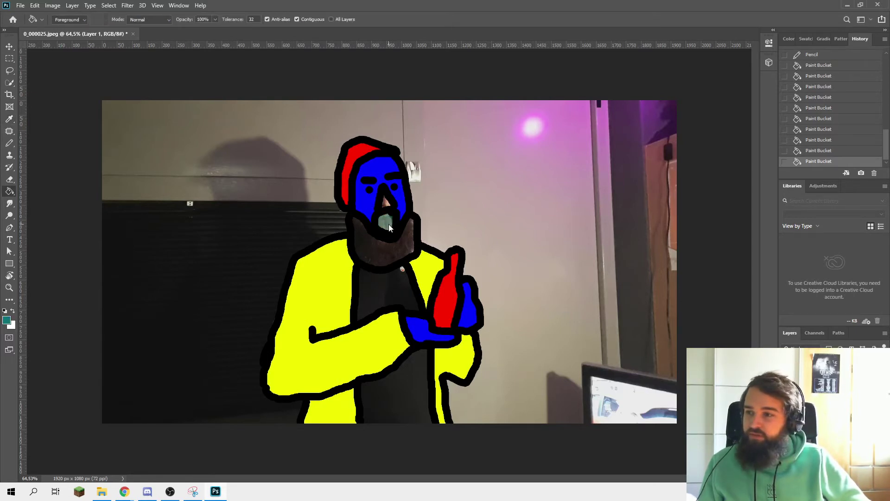
left_click(384, 202)
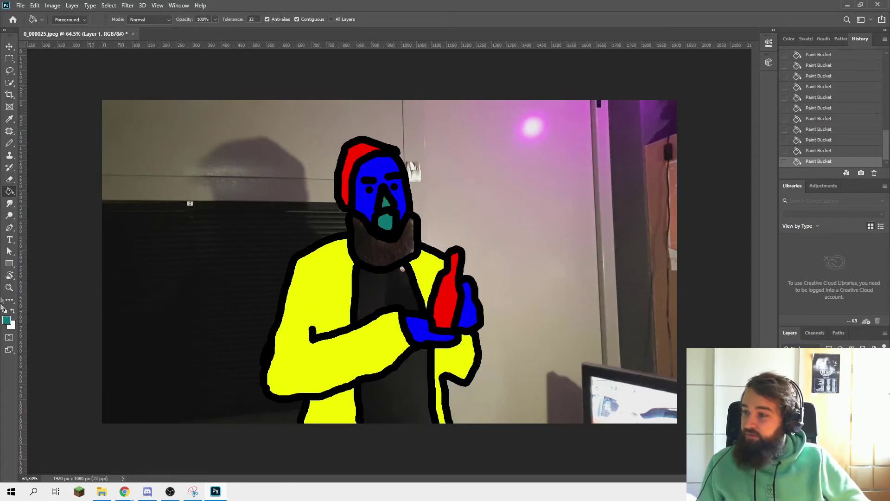
key("i")
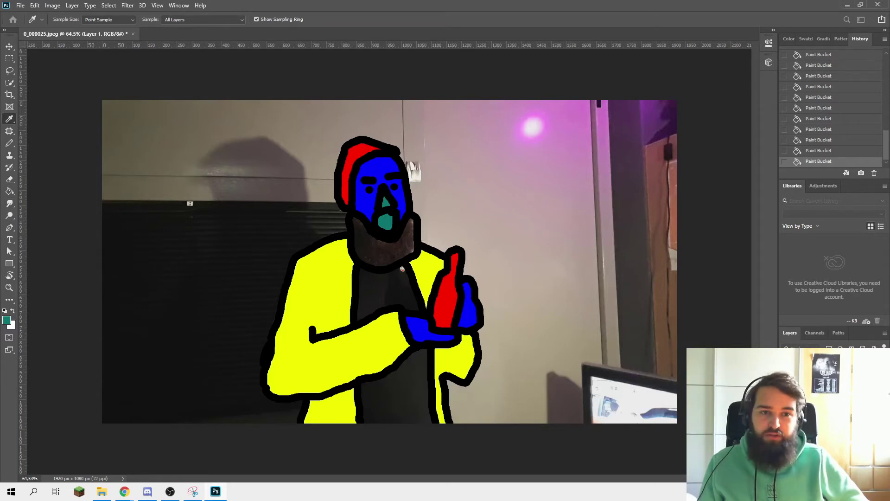
key("g")
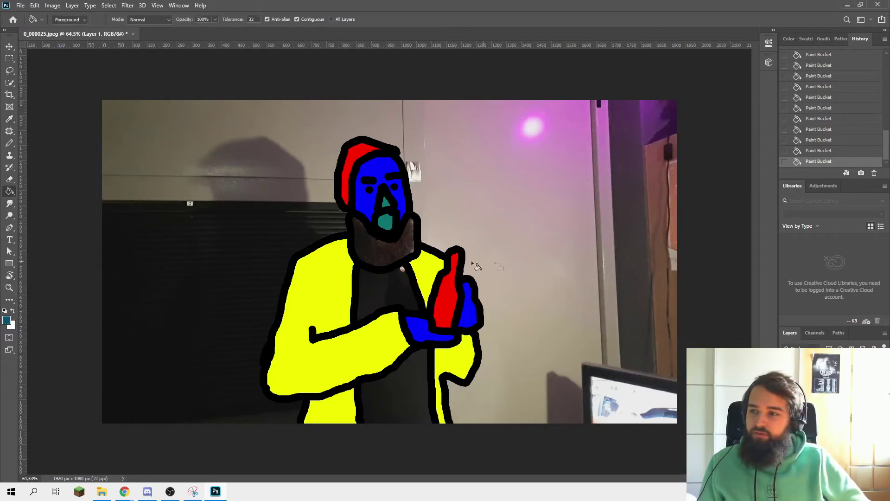
left_click(404, 242)
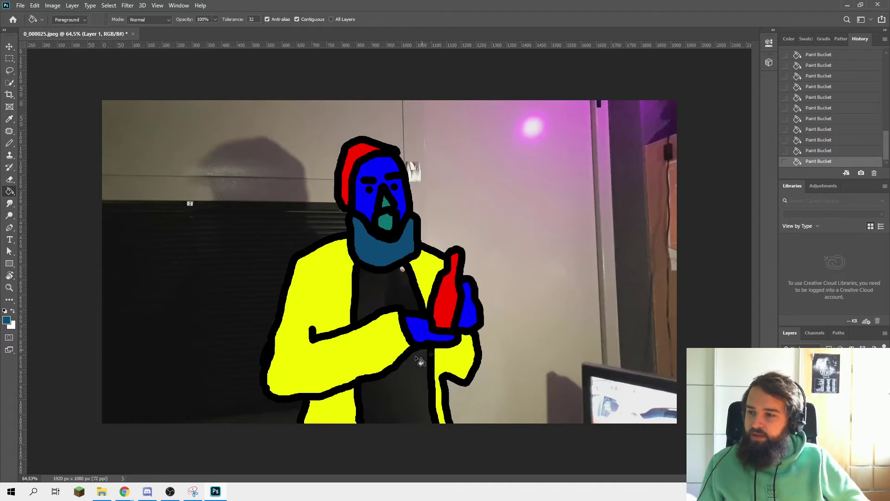
Fill the upper and lower shirt orange and the background bright green
key("i")
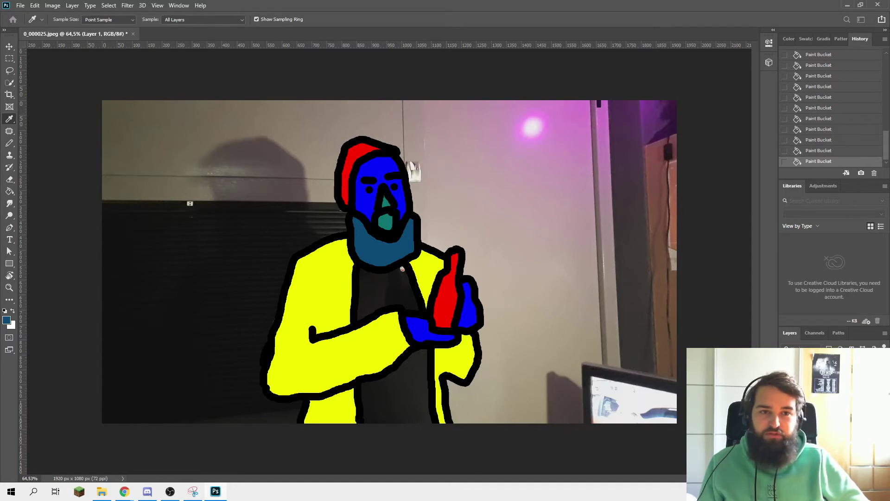
key("g")
left_click(418, 400)
left_click(403, 298)
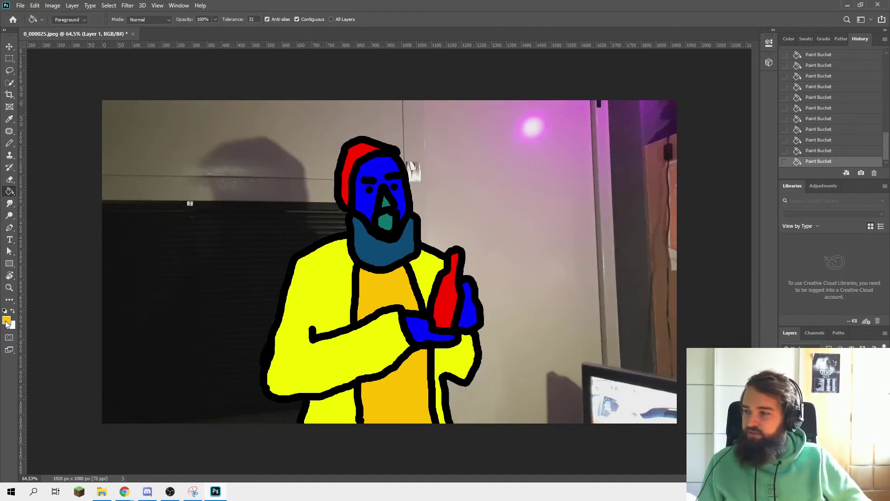
key("i")
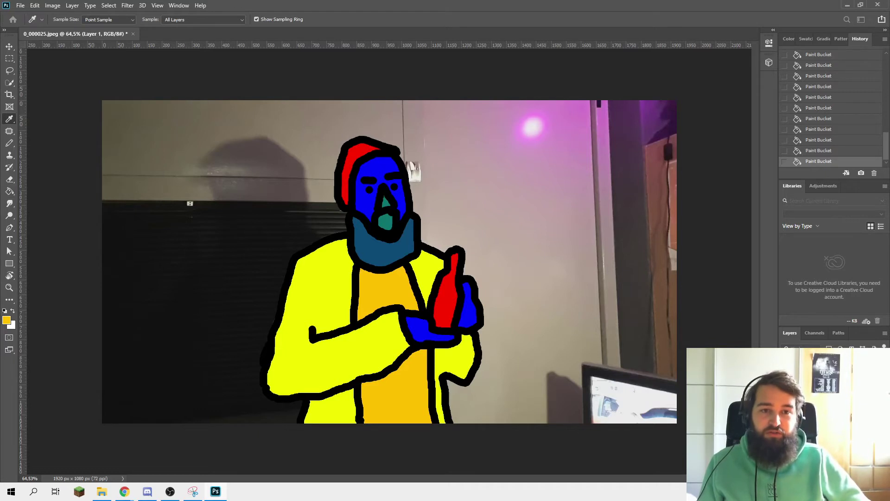
key("g")
left_click(550, 172)
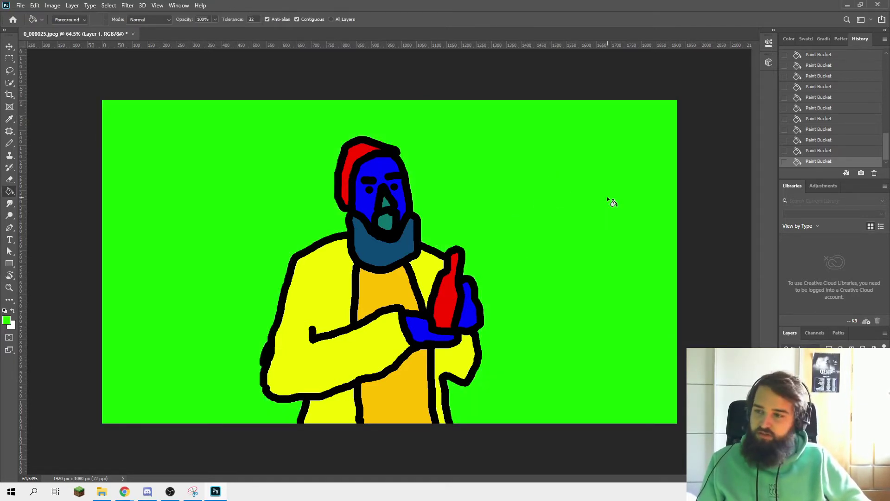
Save the painted frame as JPEG 0_000025.jpg in the EBSynth folder, then minimize Photoshop
key("ctrl+shift+s")
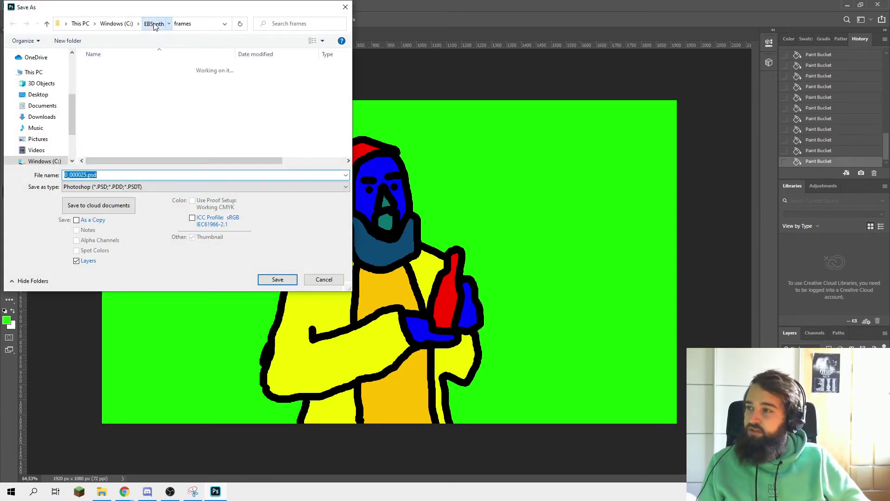
left_click(154, 24)
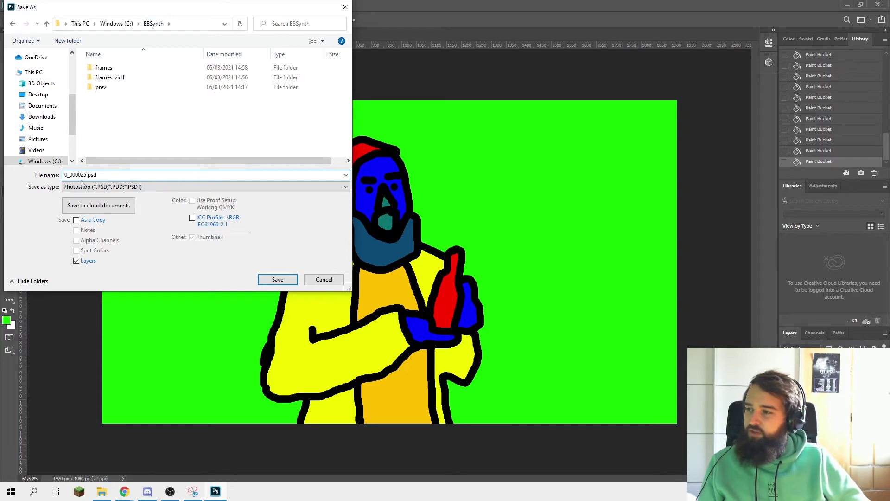
left_click(95, 187)
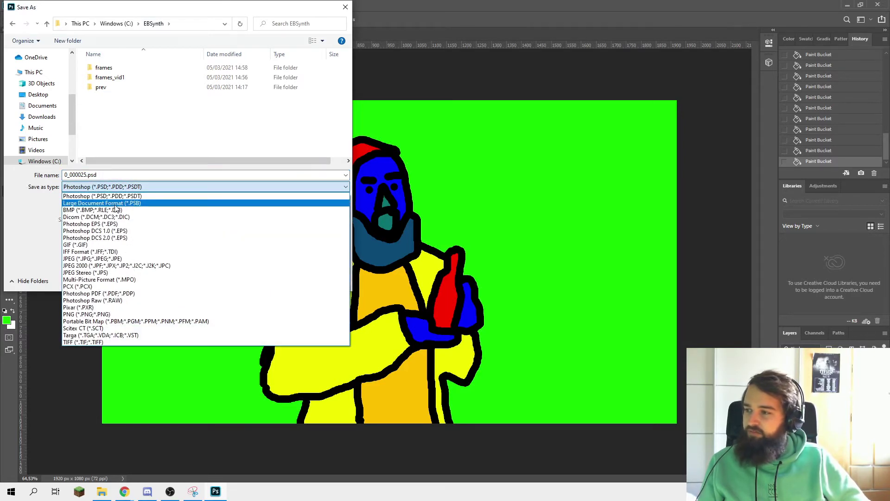
left_click(116, 259)
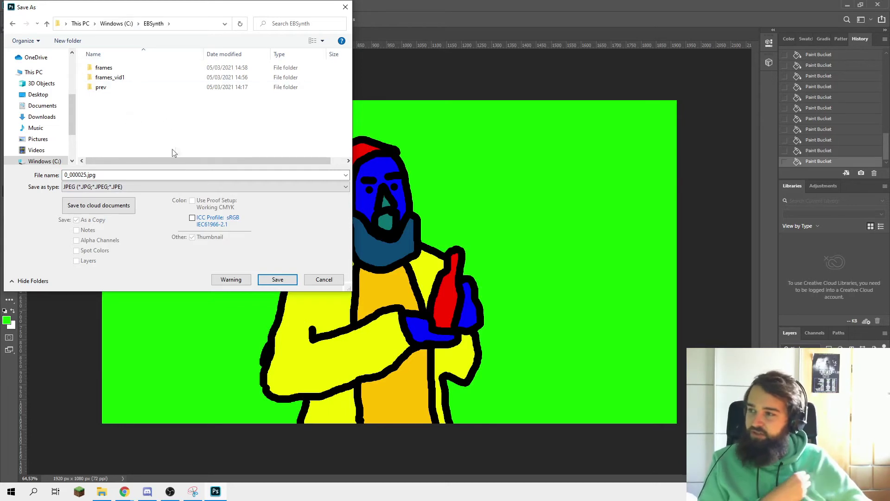
left_click(278, 280)
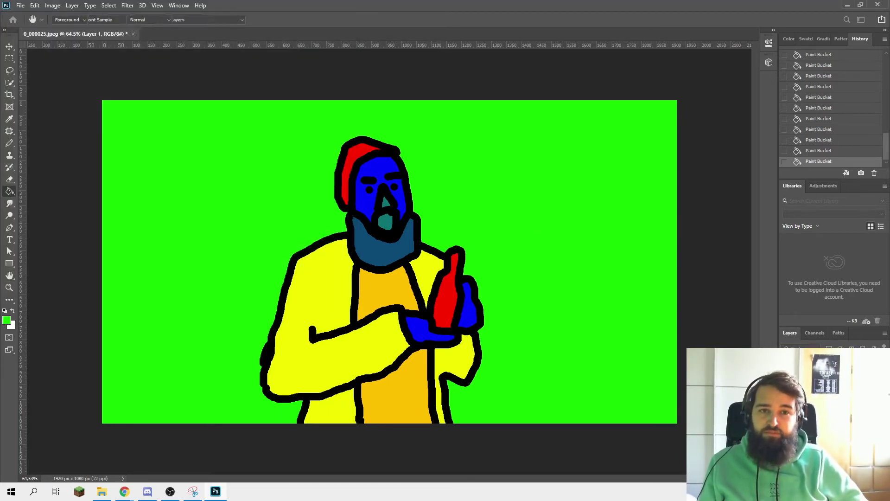
left_click(848, 5)
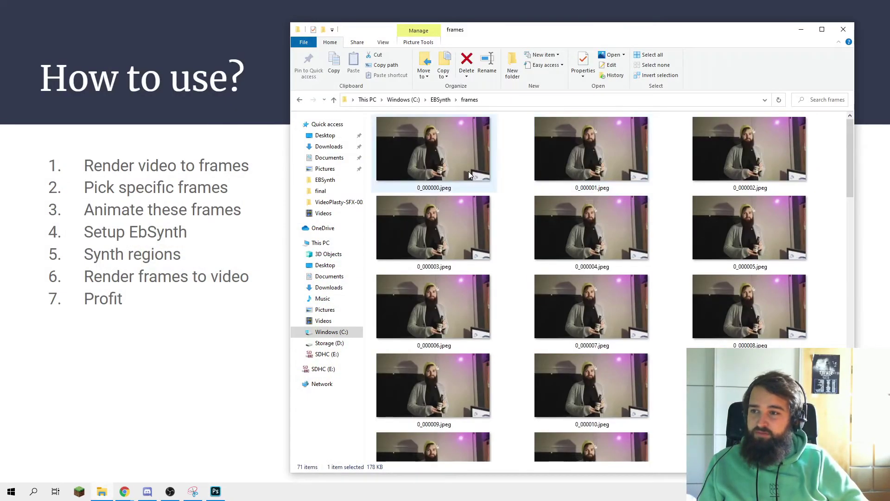
Preview the painted 0_000025.jpg from the EBSynth folder and close the preview
key("alt+Up")
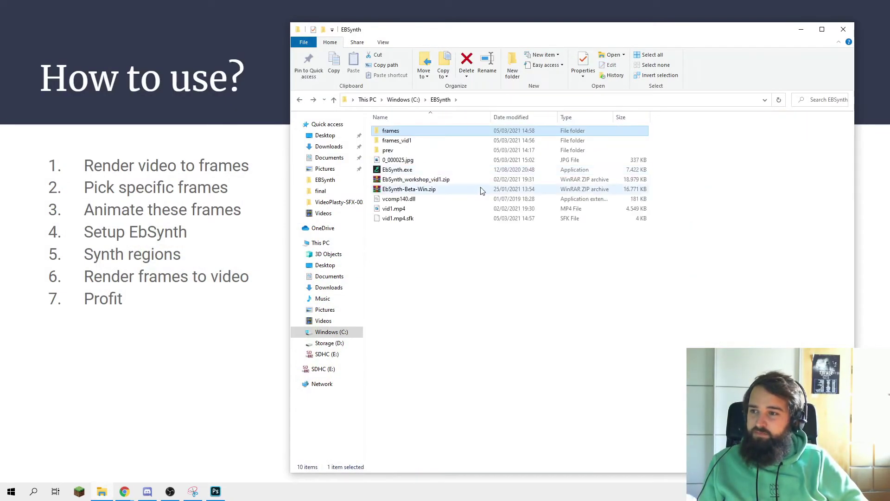
left_click(423, 160)
double_click(424, 160)
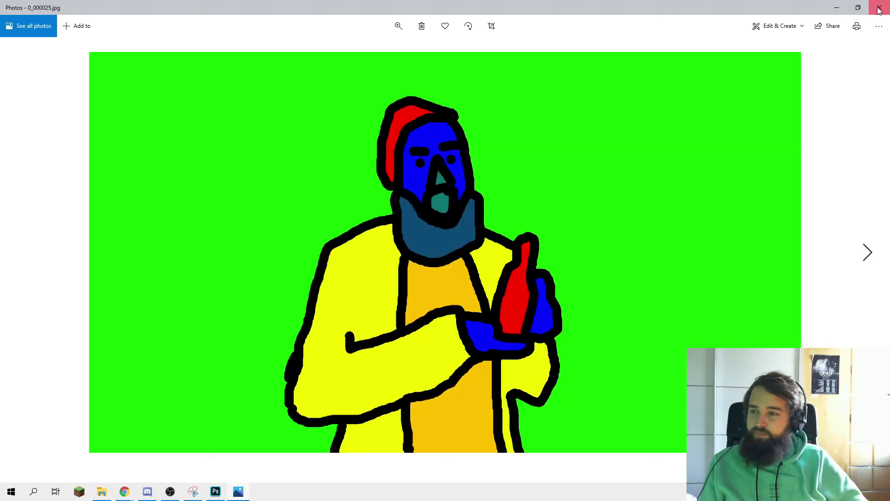
left_click(879, 10)
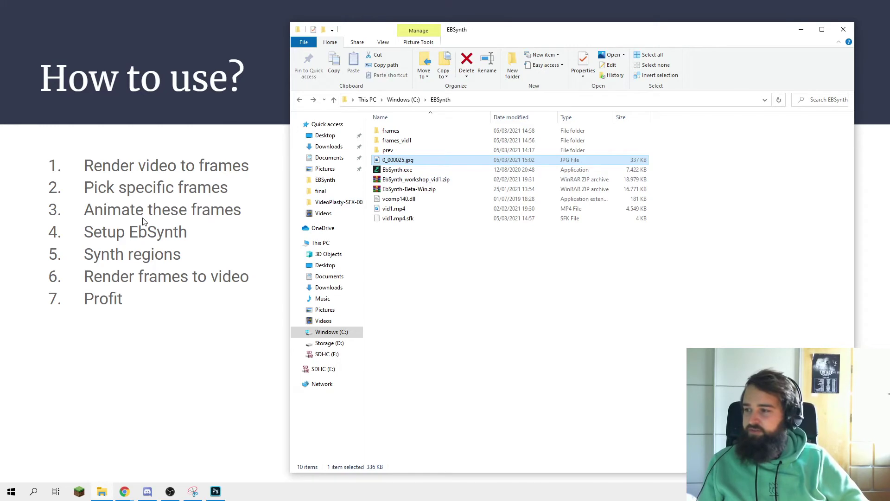
Launch EbSynth and set the frames sequence as its Video input
double_click(452, 170)
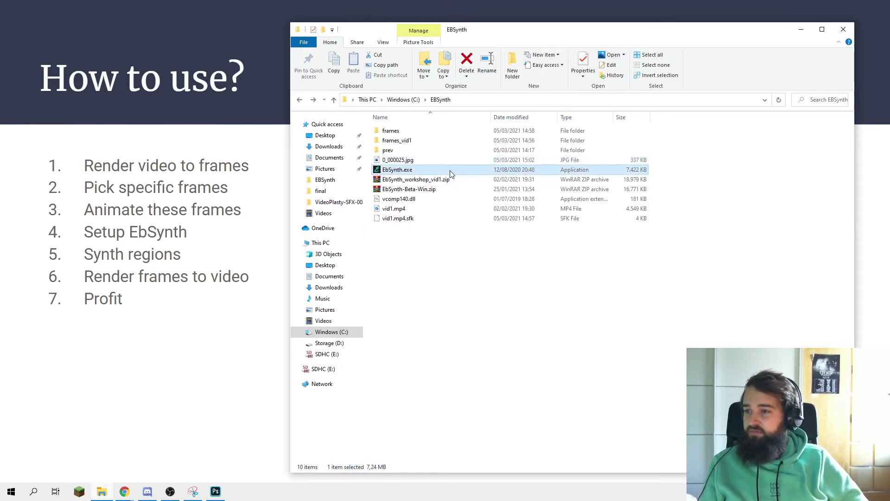
left_click_drag(187, 24, 607, 254)
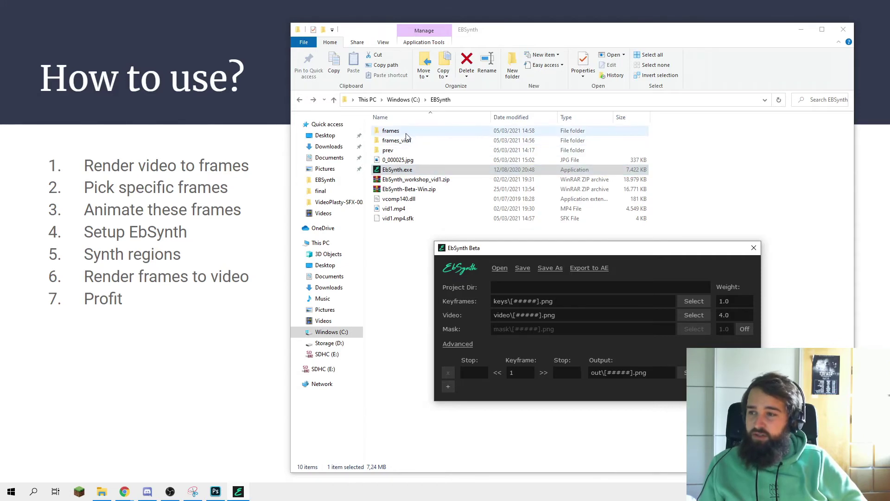
double_click(390, 131)
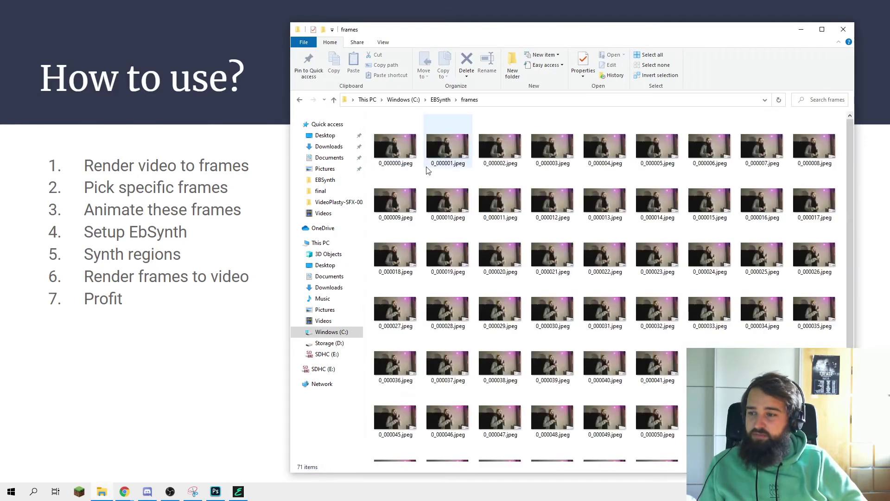
left_click(236, 493)
left_click_drag(395, 147, 516, 316)
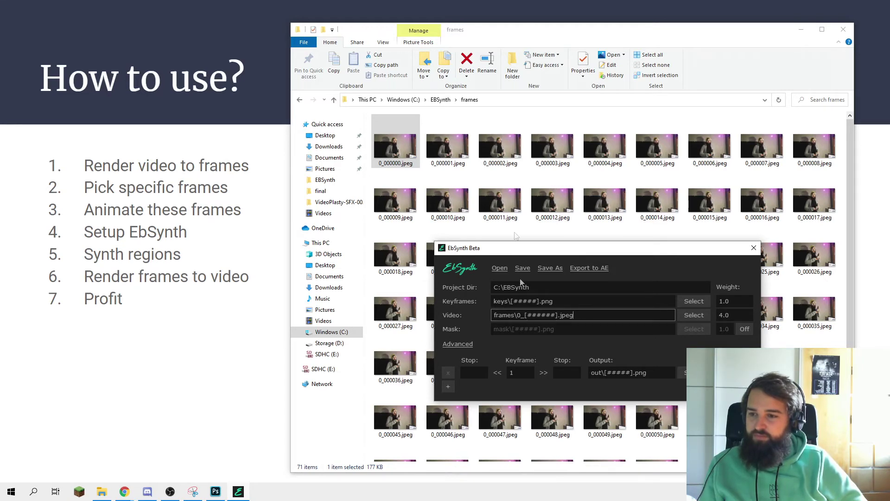
Set 0_000025.jpg as keyframe 25 with stop frames 0 to 70
left_click(439, 100)
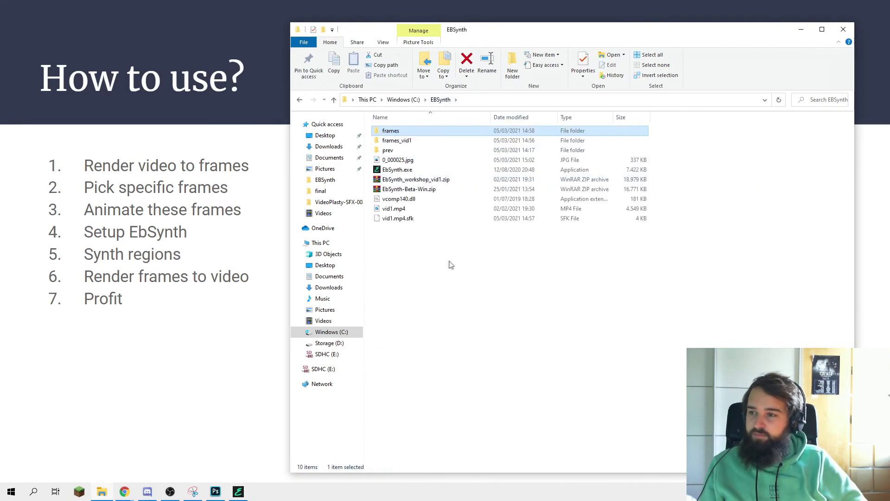
left_click_drag(524, 35, 440, 32)
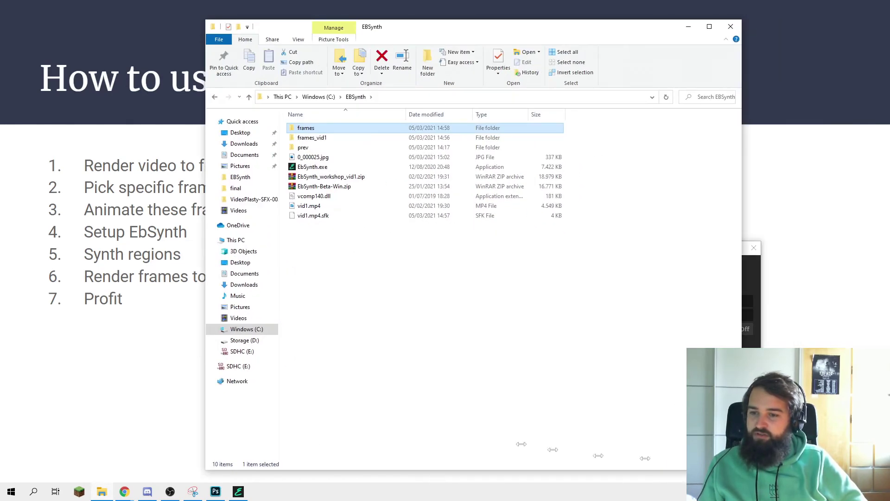
left_click_drag(770, 222, 445, 222)
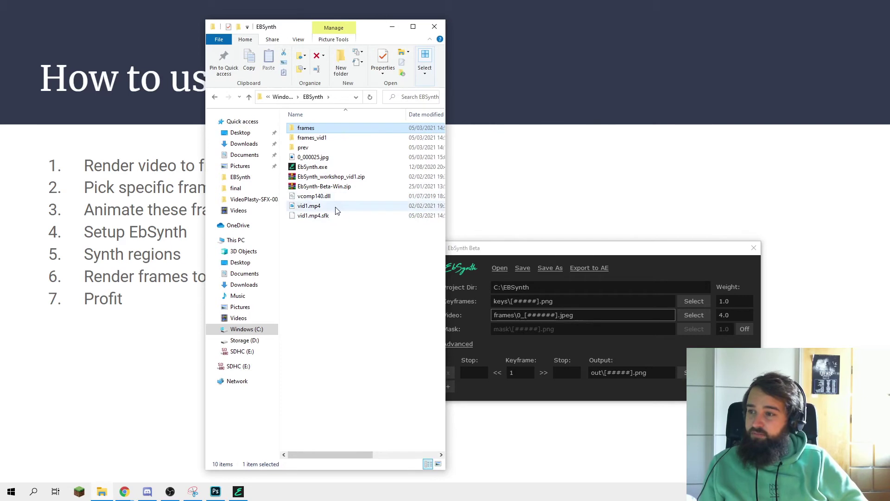
left_click_drag(325, 157, 521, 299)
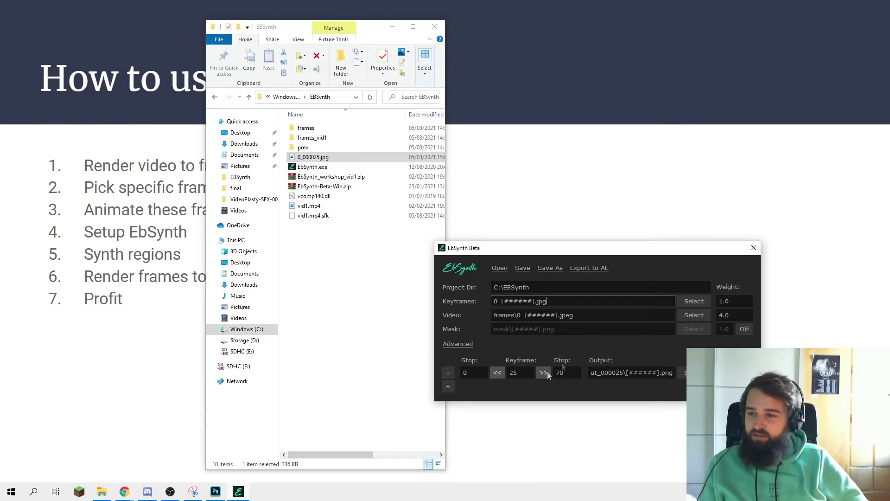
double_click(514, 373)
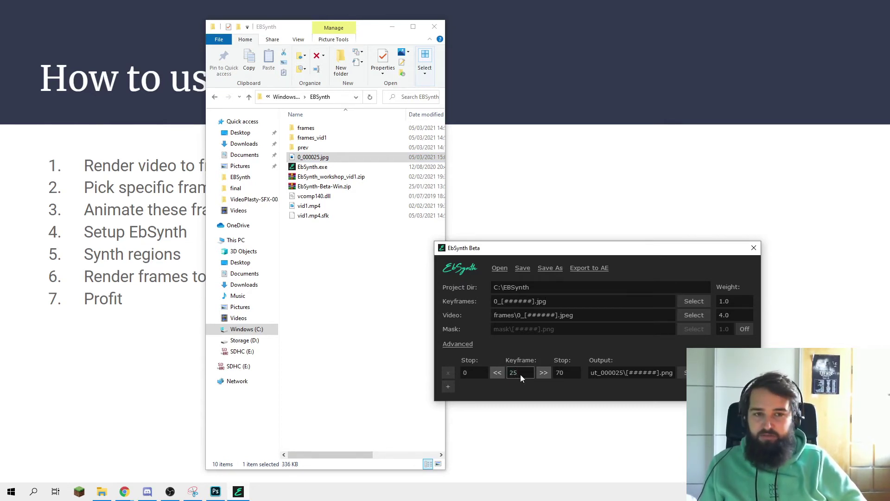
double_click(472, 372)
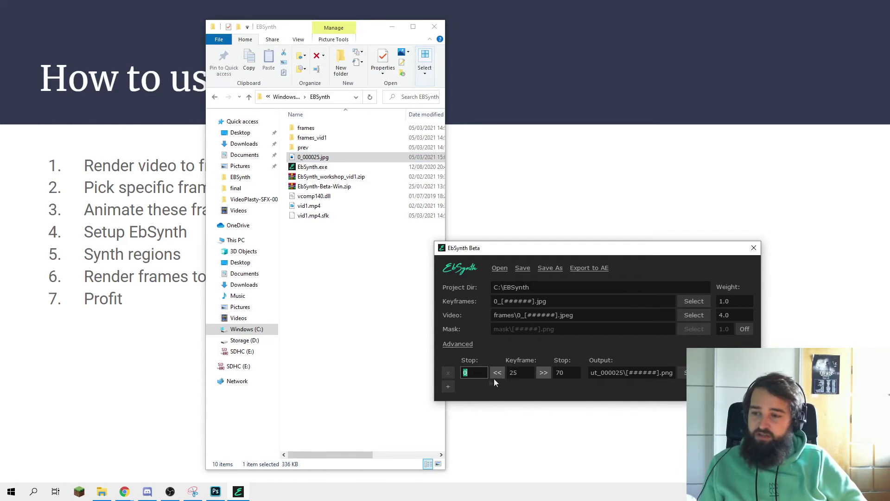
double_click(569, 372)
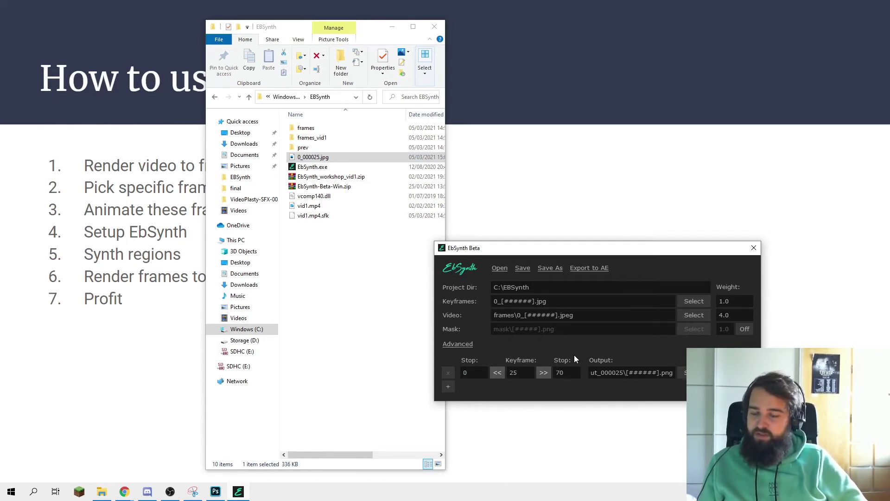
left_click(483, 368)
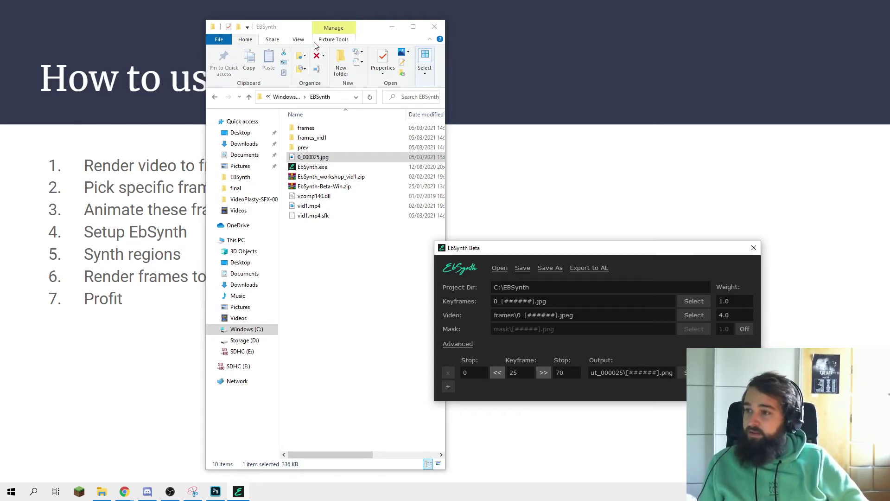
left_click(392, 26)
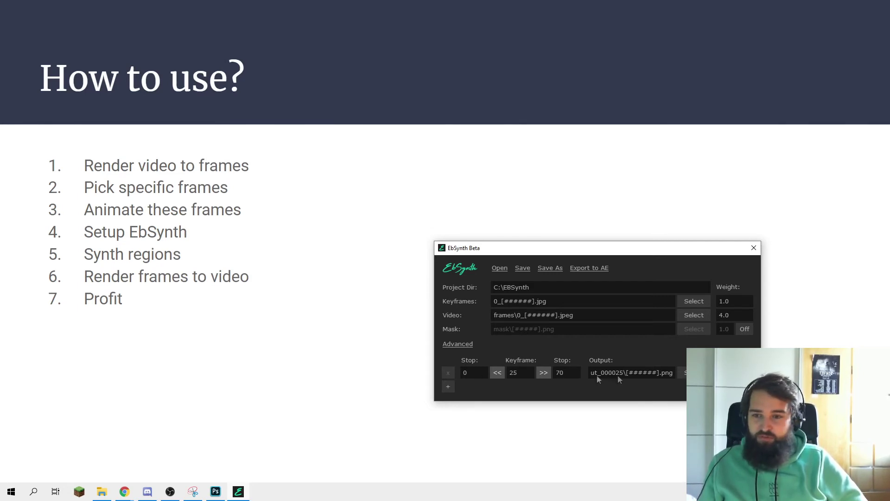
Run Synth for keyframe 25 and bring File Explorer's EBSynth folder into view
left_click_drag(657, 253, 568, 154)
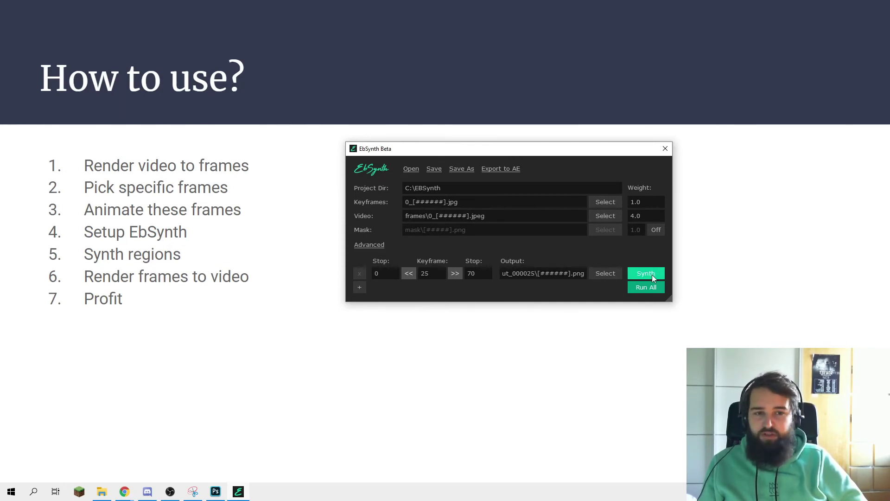
left_click(359, 291)
left_click(359, 288)
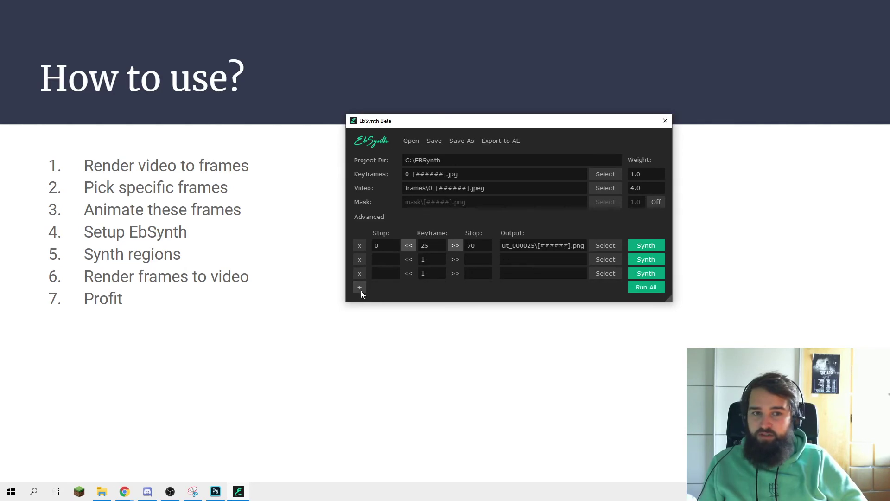
left_click(358, 273)
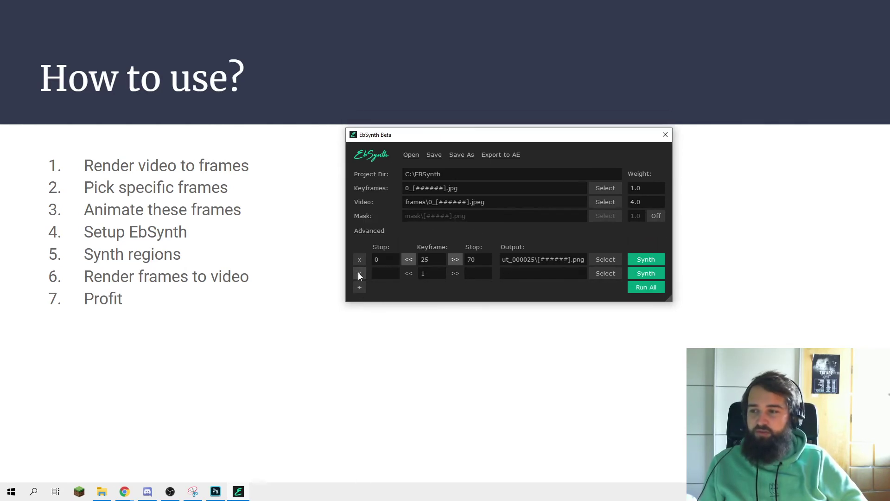
left_click(361, 273)
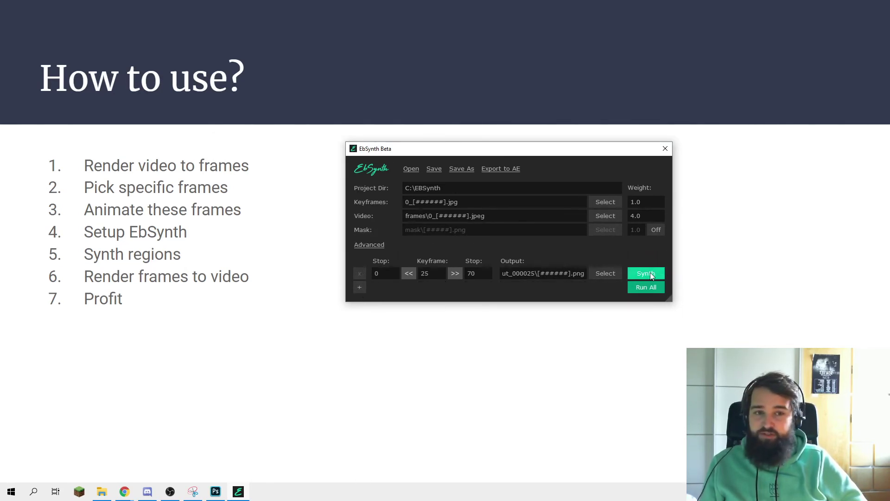
left_click(652, 275)
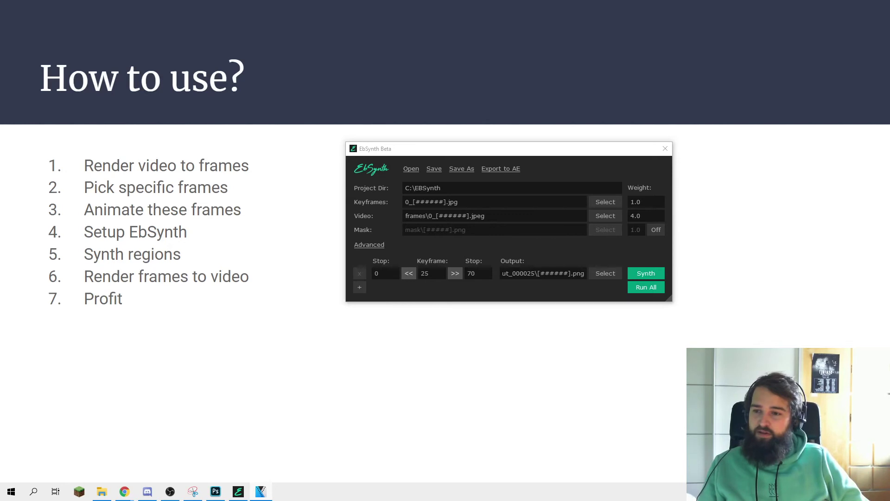
key("alt+Tab")
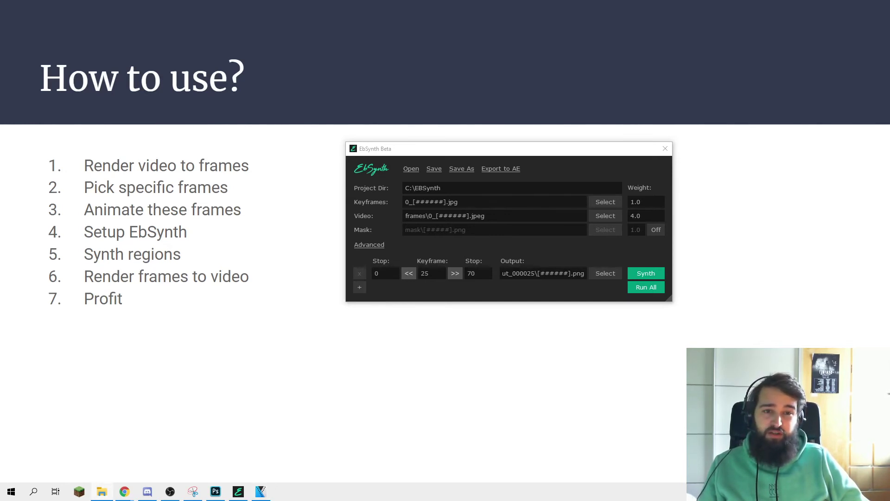
left_click_drag(889, 204, 321, 64)
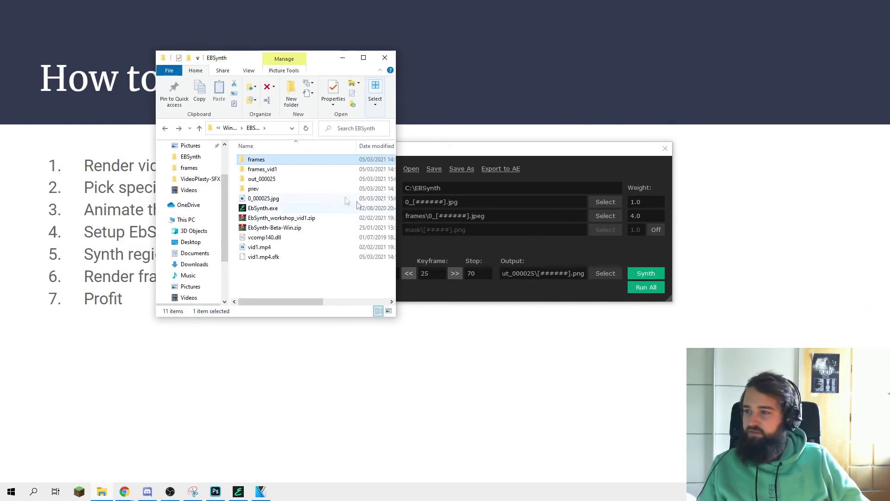
Inspect the 71 rendered PNG frames in out_000025, then bring VEGAS Pro on screen
double_click(282, 181)
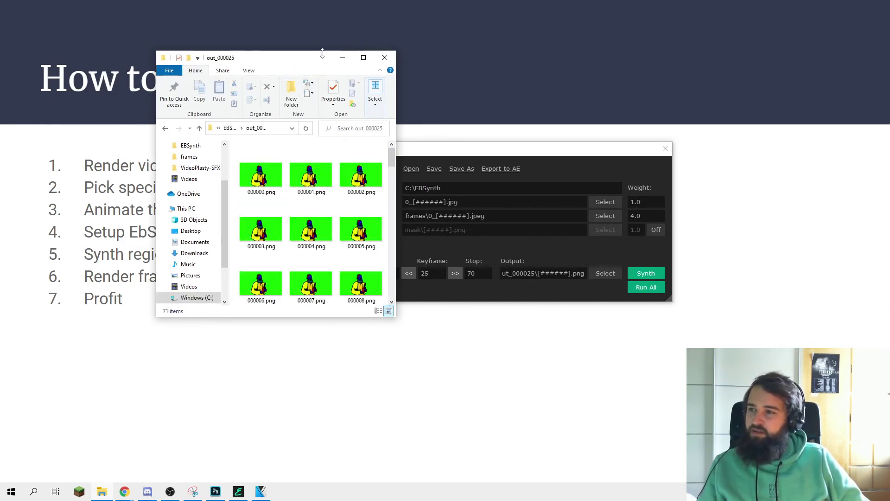
double_click(306, 56)
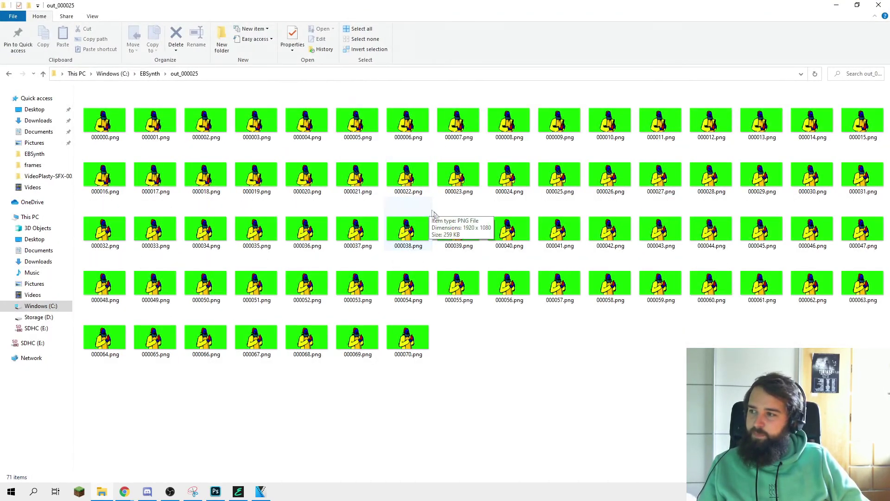
scroll(454, 226, "up", 3, "ctrl")
scroll(453, 226, "up", 1, "ctrl")
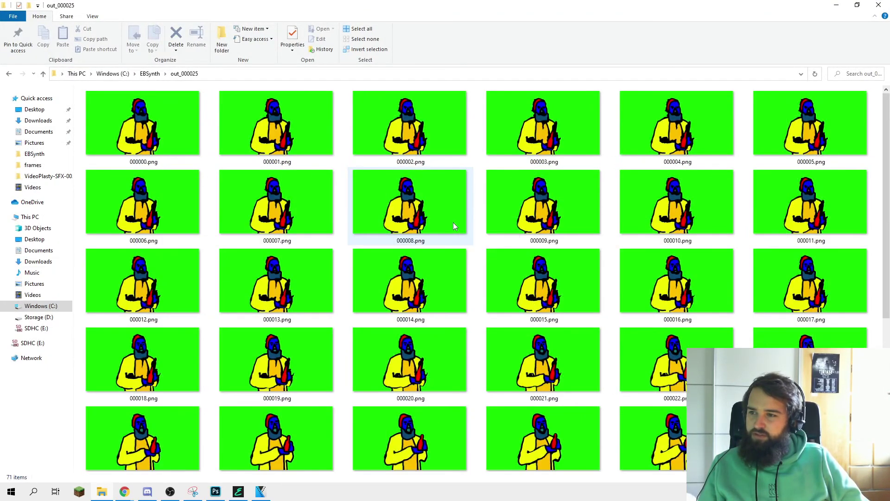
scroll(449, 225, "up", 1, "ctrl")
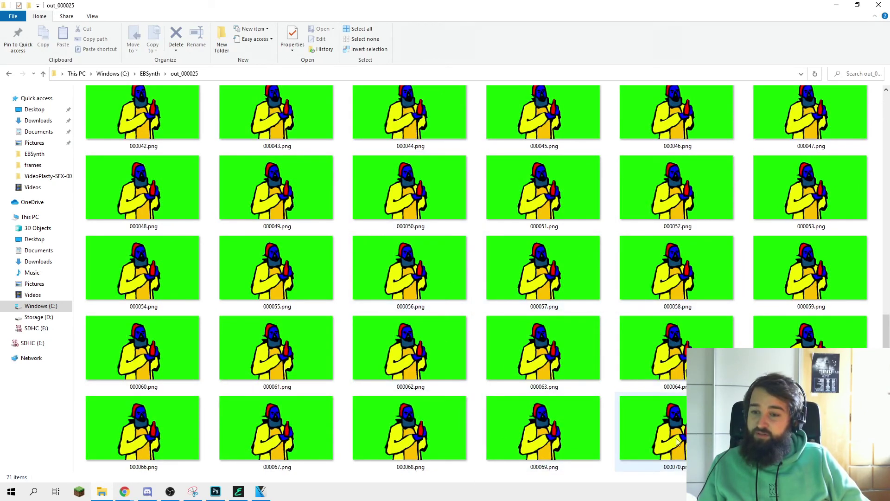
scroll(649, 410, "up", 10)
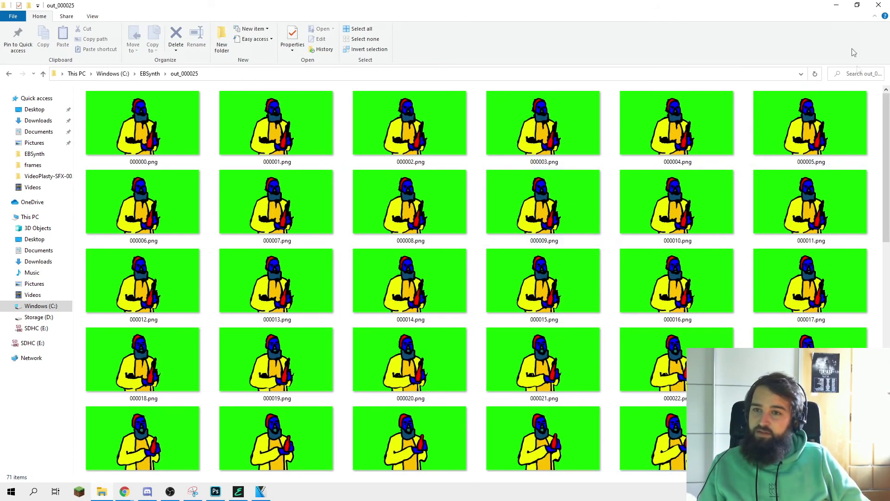
left_click_drag(805, 9, 458, 55)
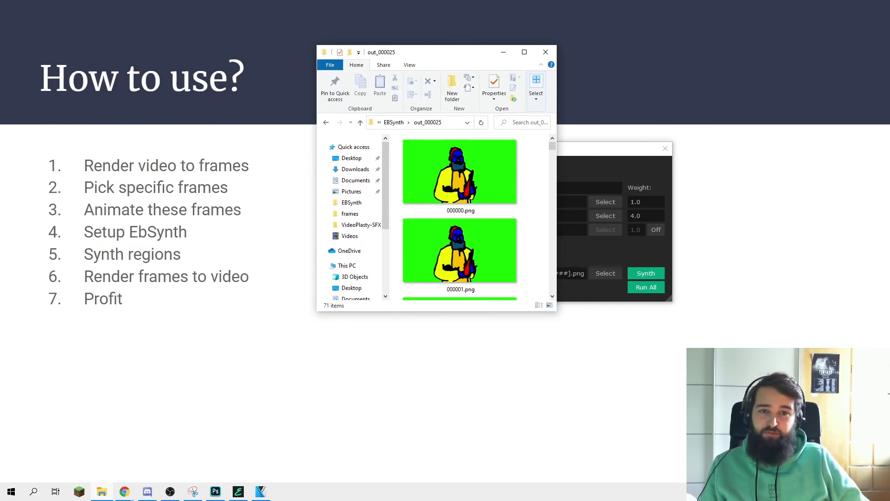
left_click_drag(888, 121, 447, 71)
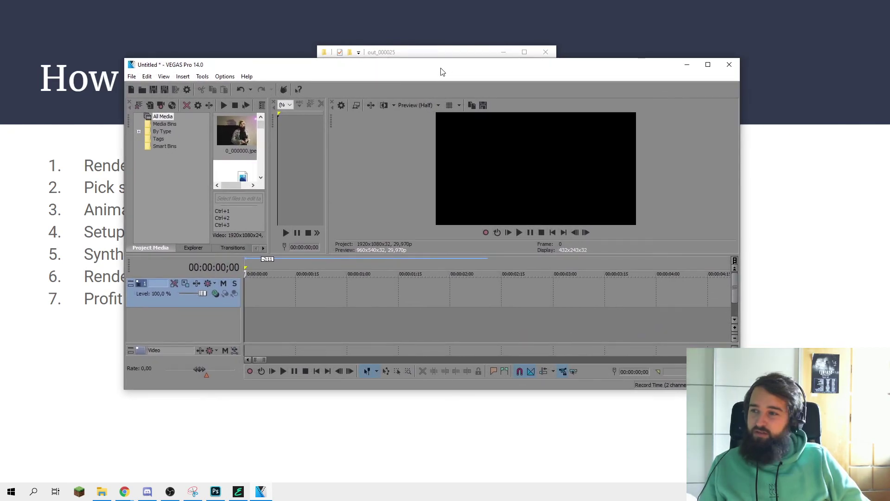
Import EBSynth\out_000025\000000.png into VEGAS Pro as an image sequence clip
left_click(132, 76)
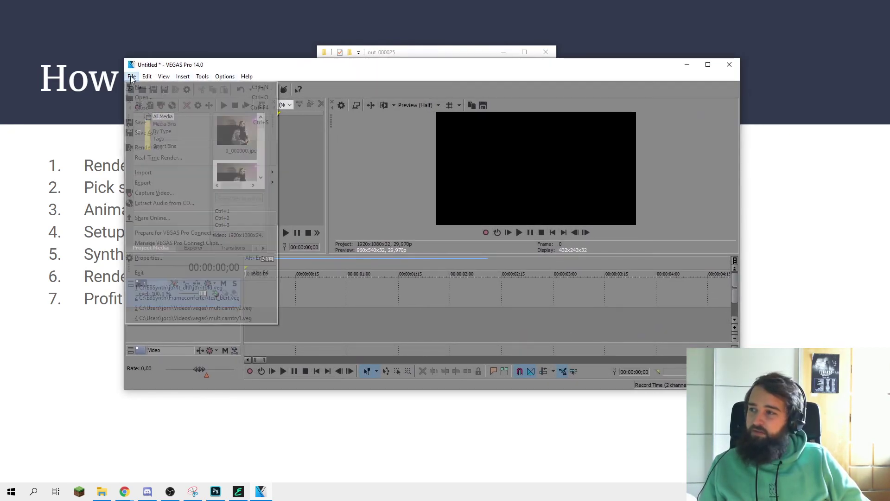
left_click(167, 97)
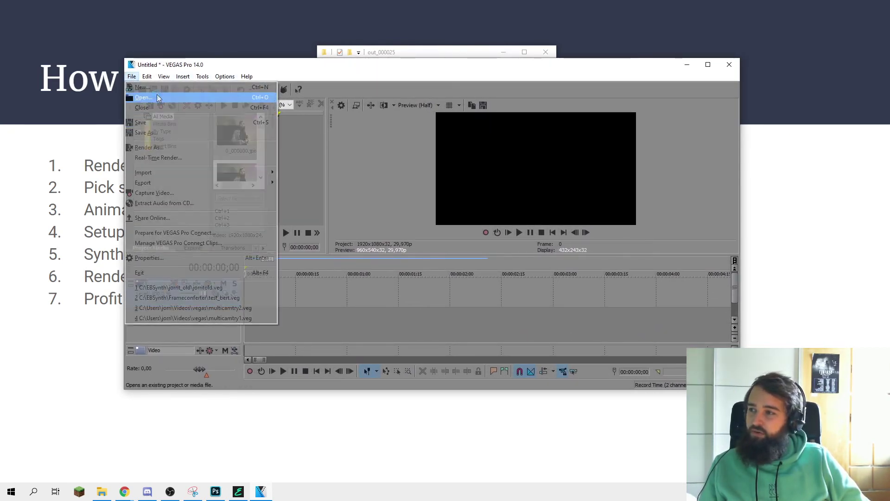
left_click(278, 105)
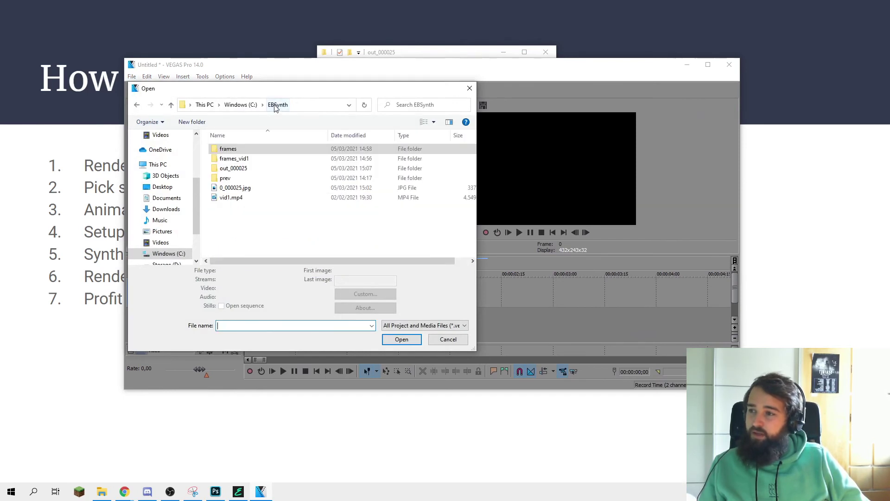
double_click(249, 171)
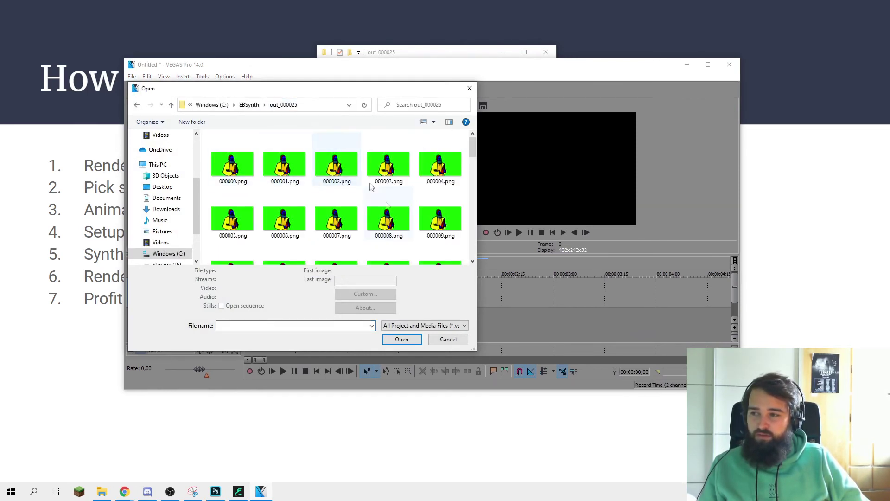
left_click(249, 173)
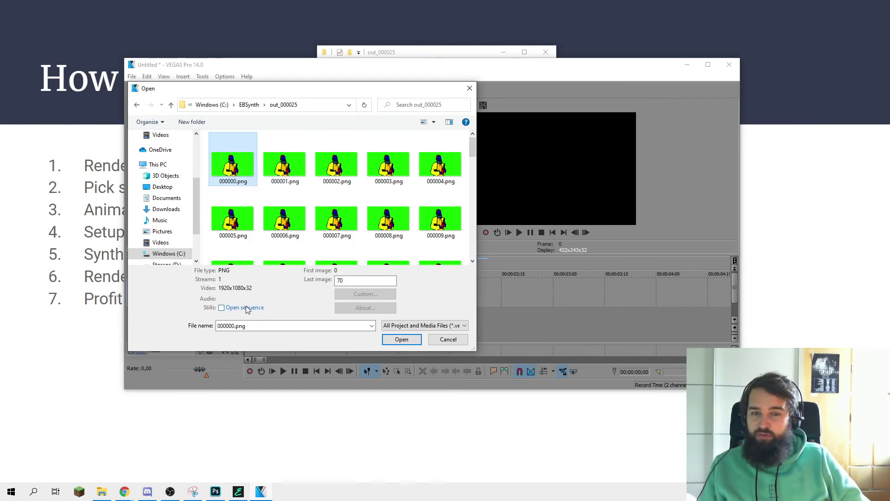
left_click(222, 308)
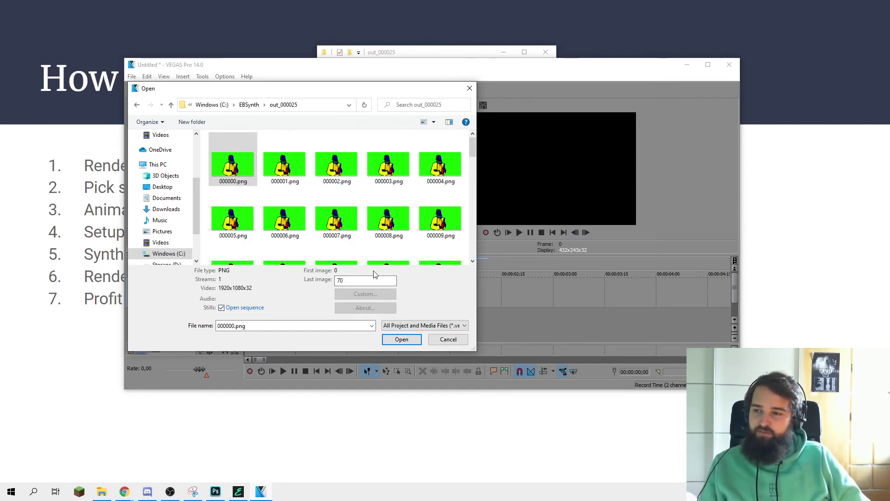
left_click(402, 339)
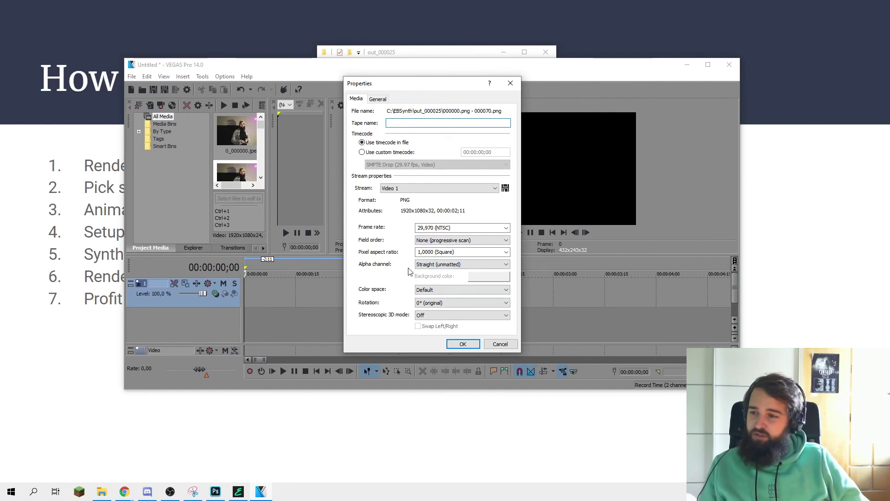
left_click(463, 345)
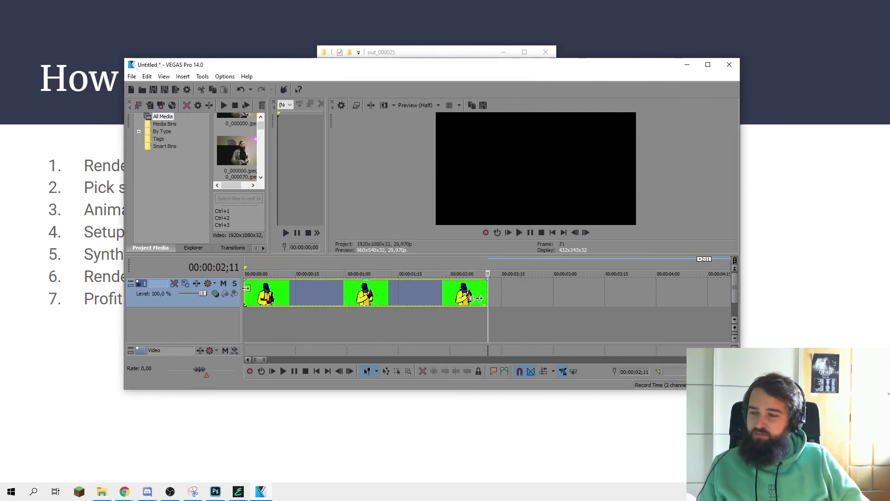
Rewind to the start, maximize VEGAS, and resize the panes for a much larger video preview
left_click(246, 291)
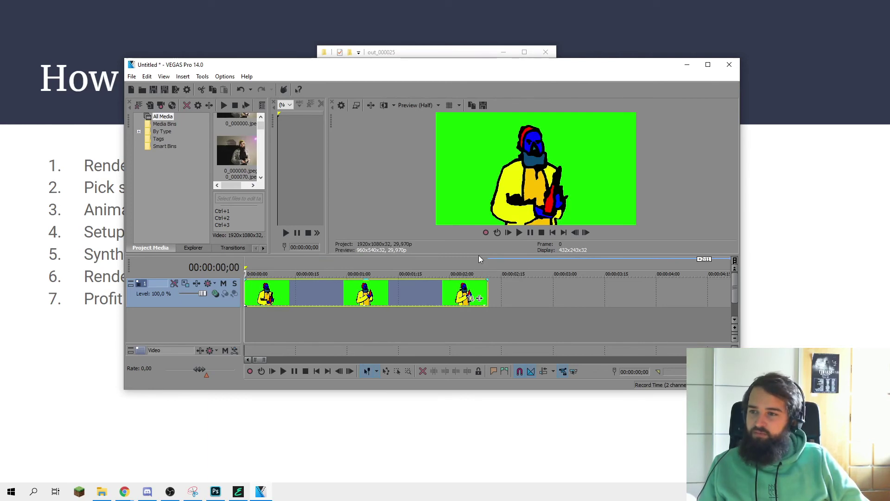
left_click(709, 64)
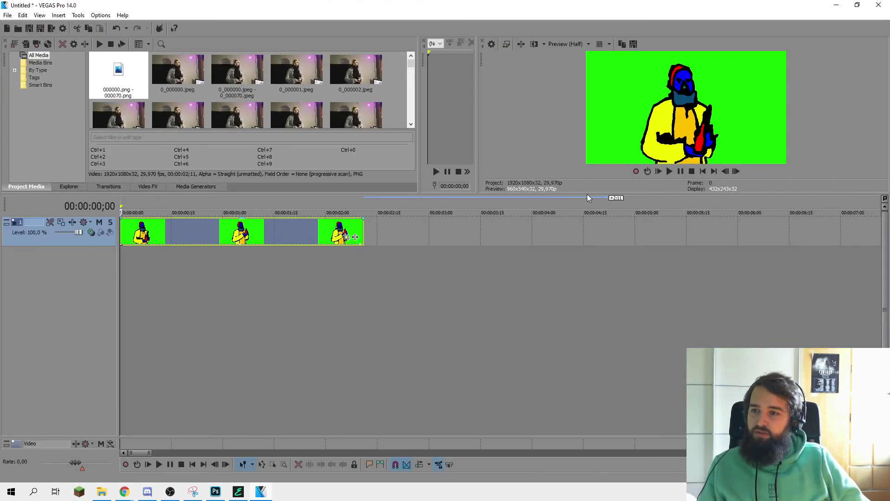
left_click_drag(587, 192, 586, 395)
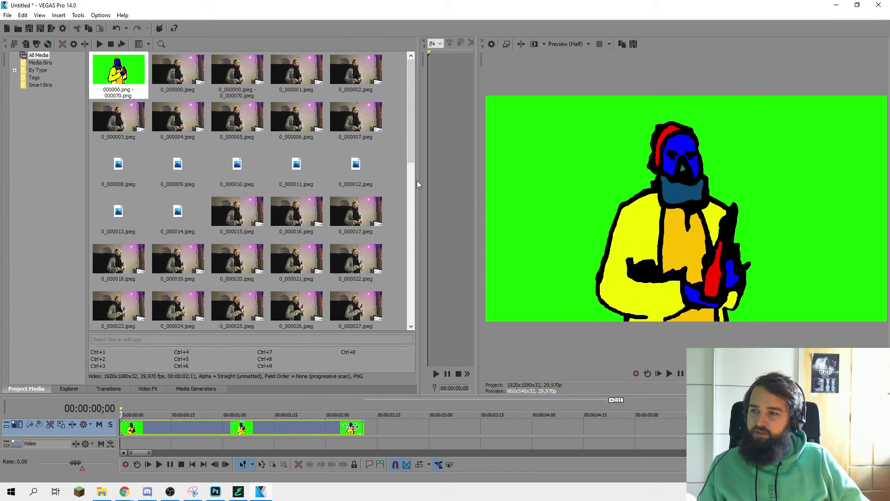
left_click_drag(417, 184, 256, 186)
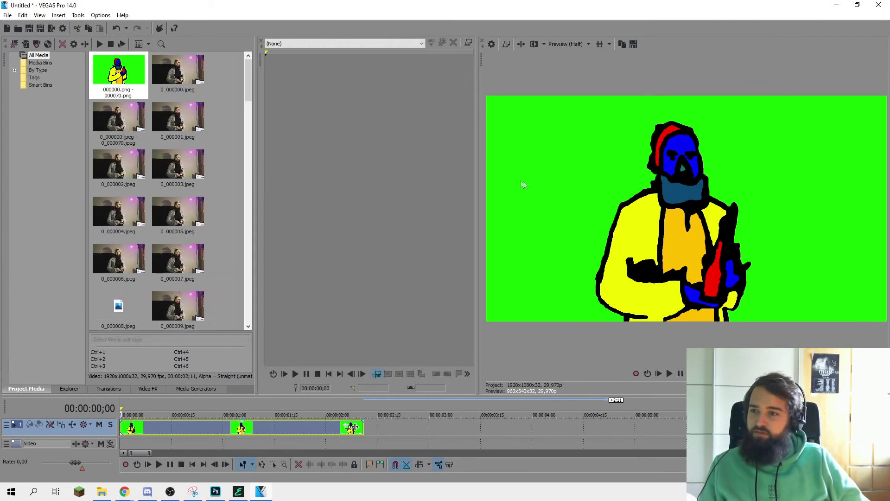
left_click_drag(479, 171, 311, 185)
Play the green-screen animation through twice, then stop playback
key("space")
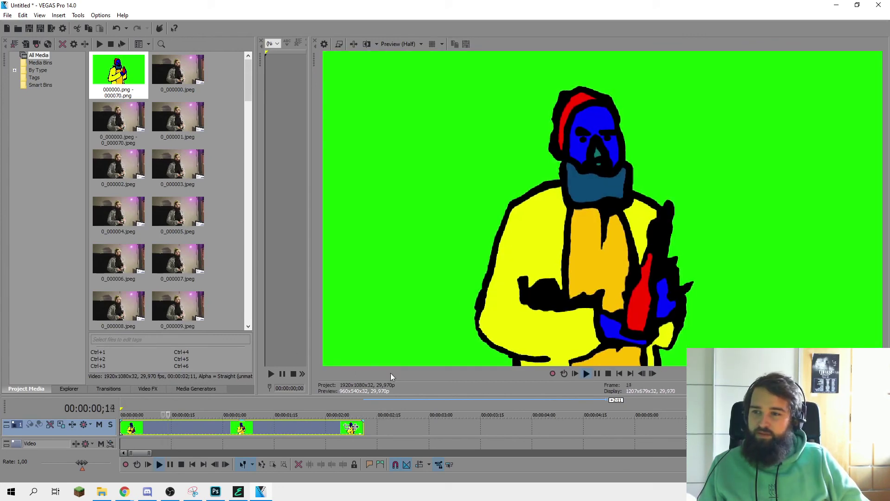
key("space")
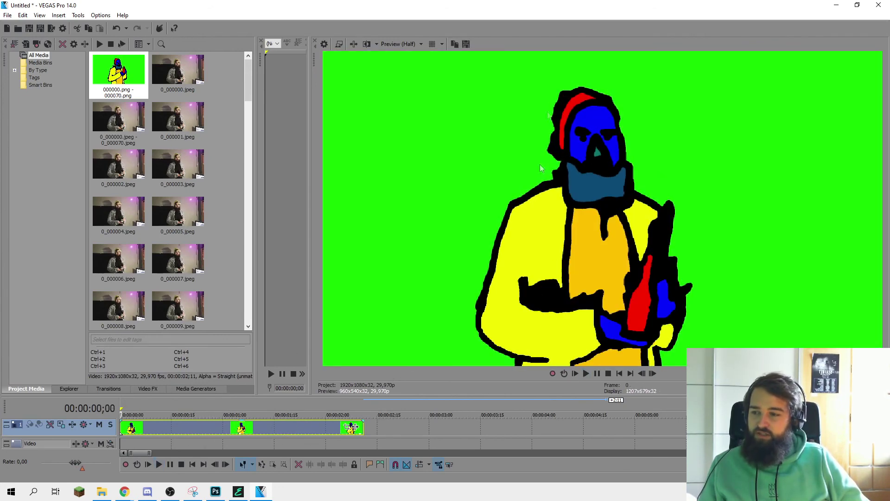
key("space")
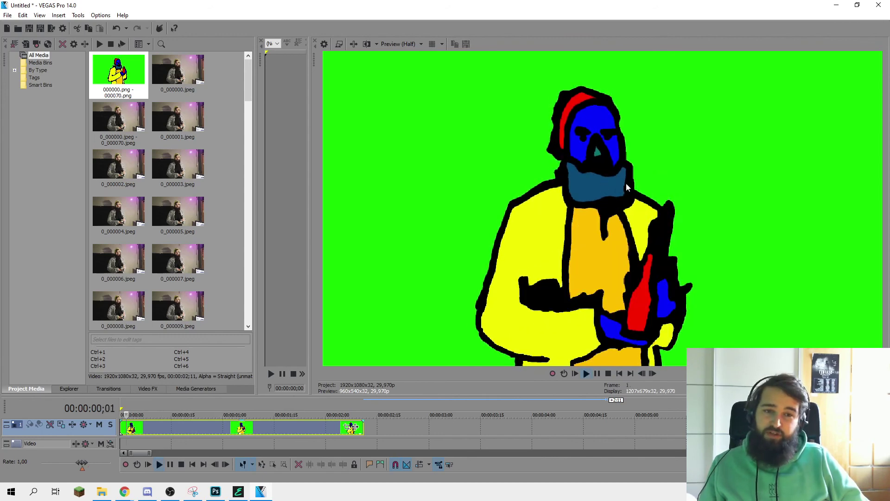
key("space")
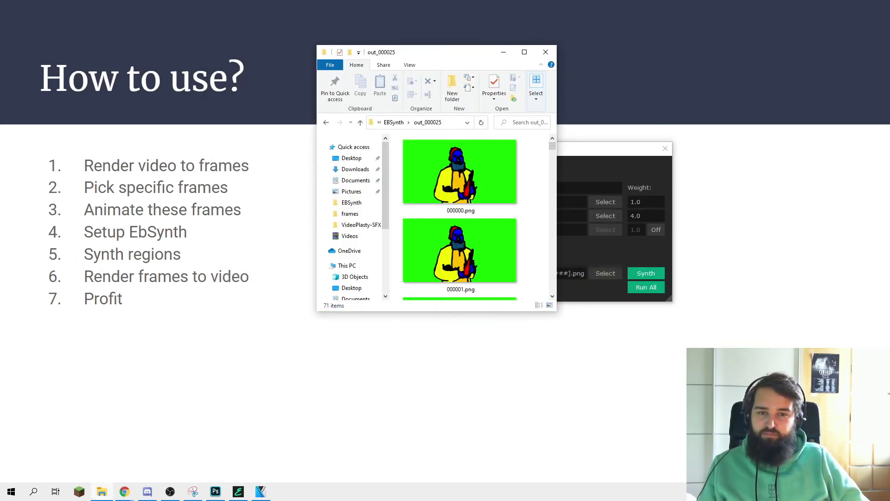
key("alt+Tab")
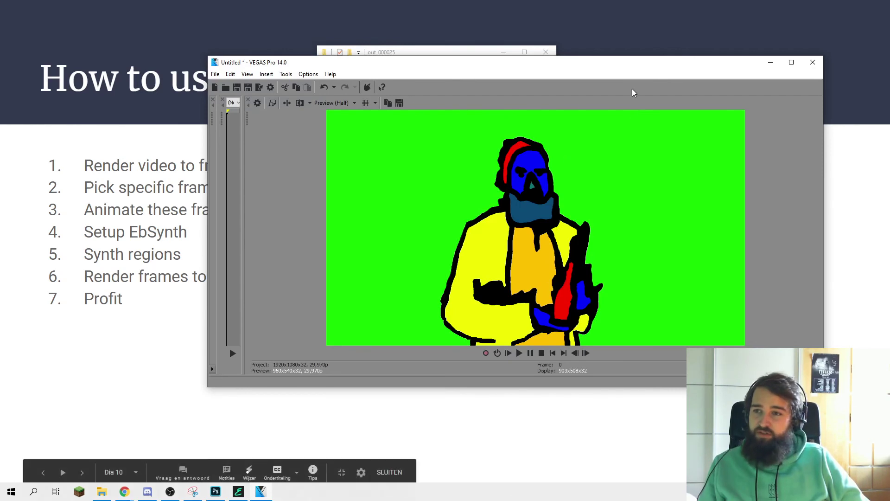
With VEGAS maximized and the timeline taller, drop vid1.mp4 from the EBSynth folder below the green-screen clip
left_click_drag(631, 62, 592, 1)
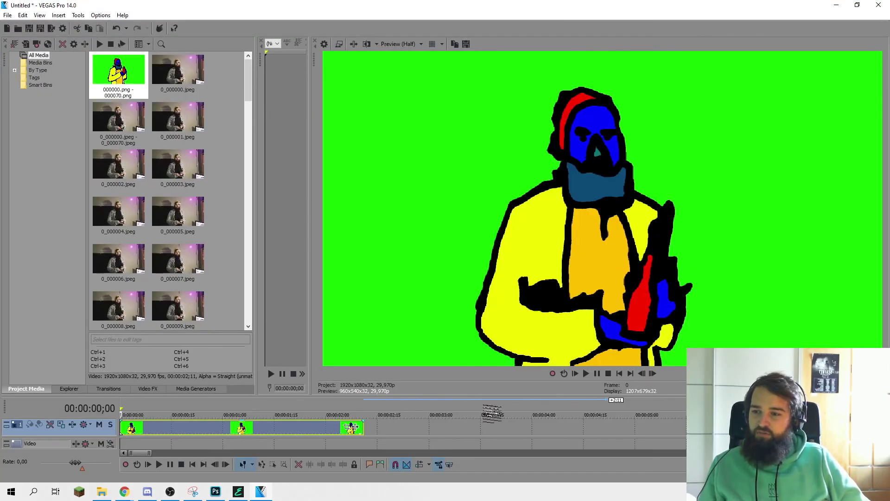
left_click_drag(488, 400, 487, 271)
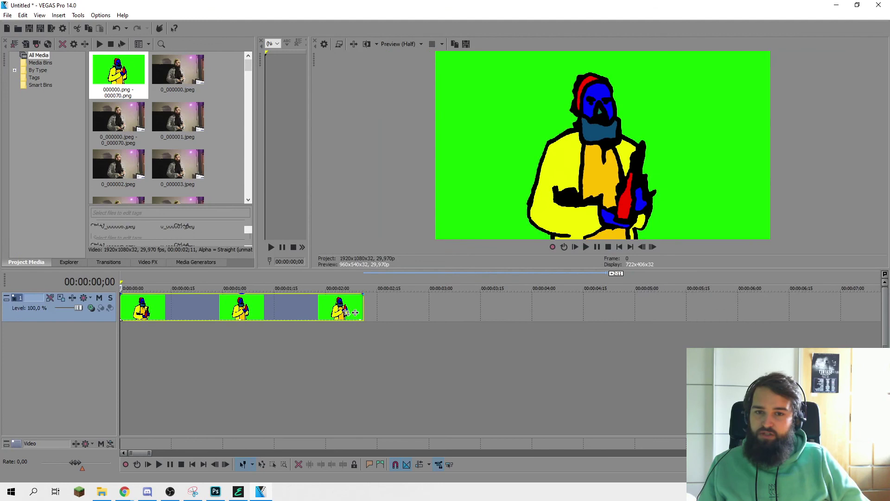
key("alt+Tab")
key("alt+Up")
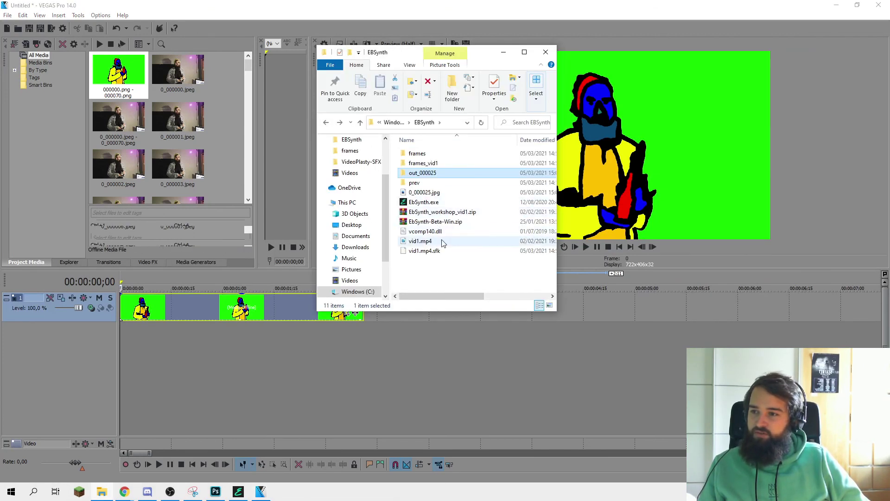
left_click(446, 243)
left_click_drag(447, 243, 158, 397)
left_click_drag(125, 357, 126, 358)
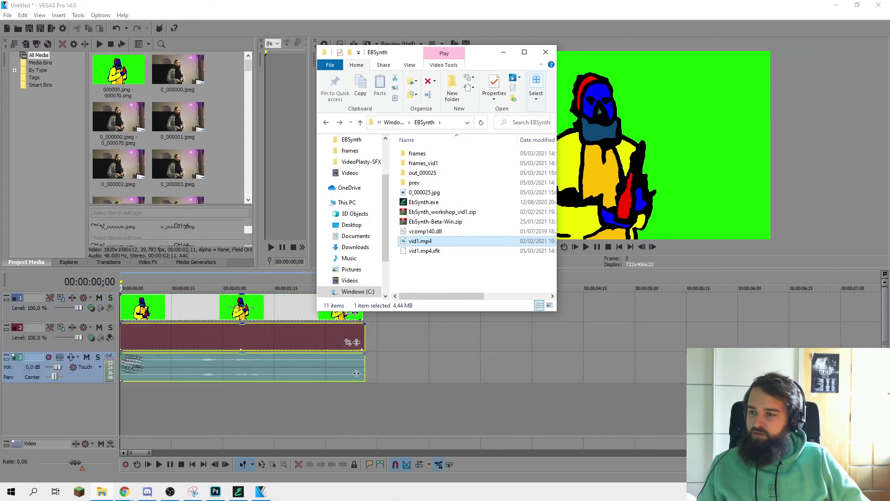
Scrub to about 00:00:01;22, then return to the start and play the stacked tracks
left_click(282, 338)
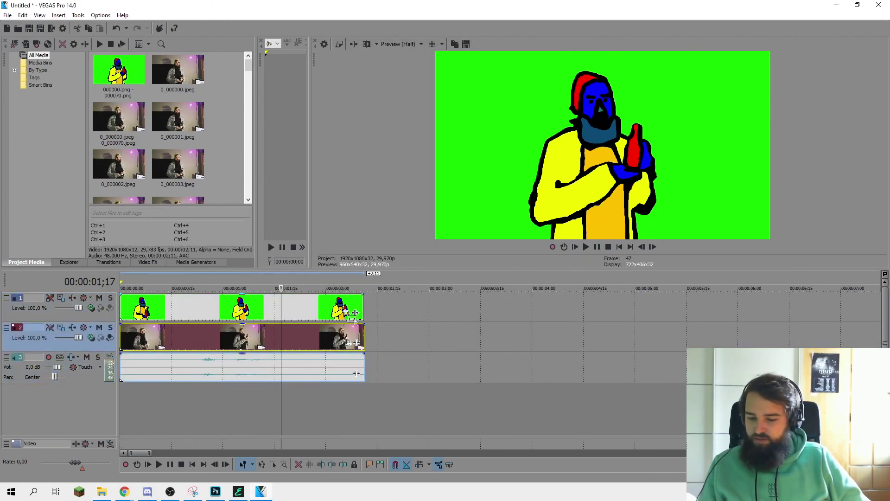
scroll(366, 313, "up", 3)
left_click(357, 313)
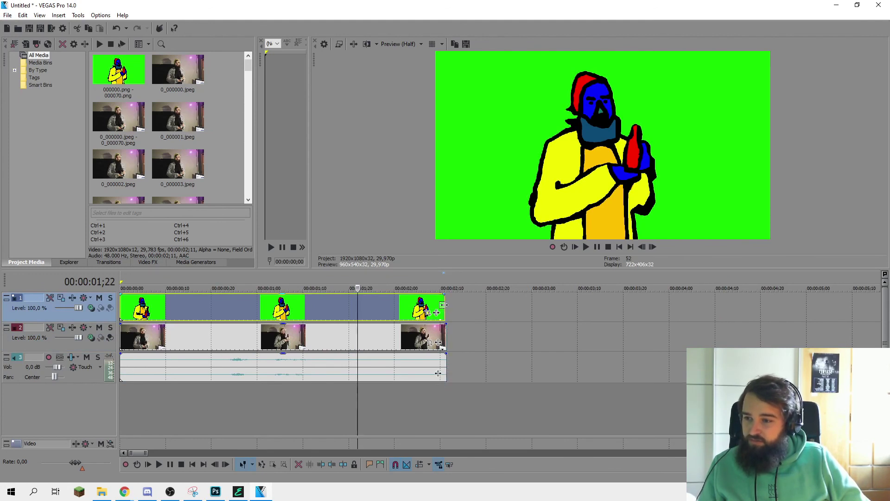
left_click(193, 465)
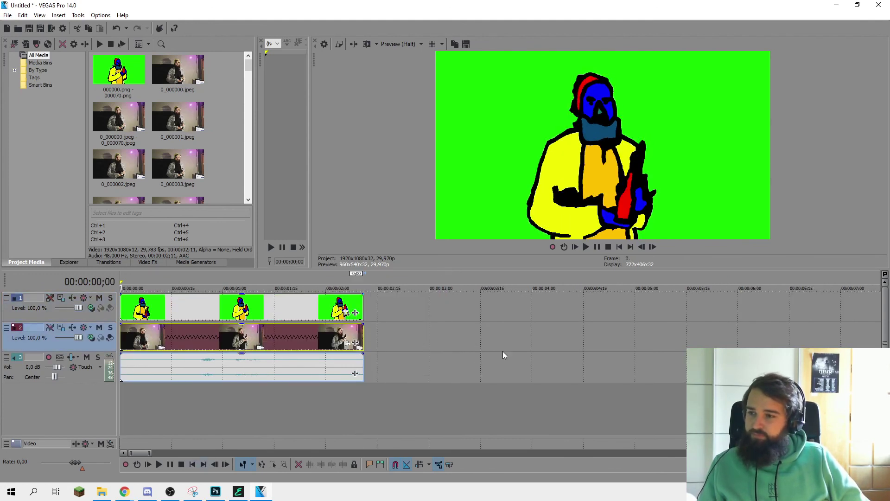
key("space")
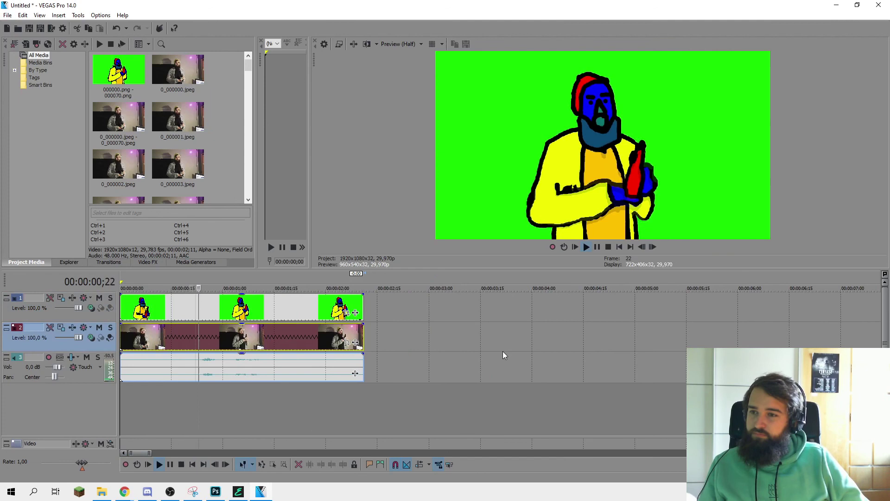